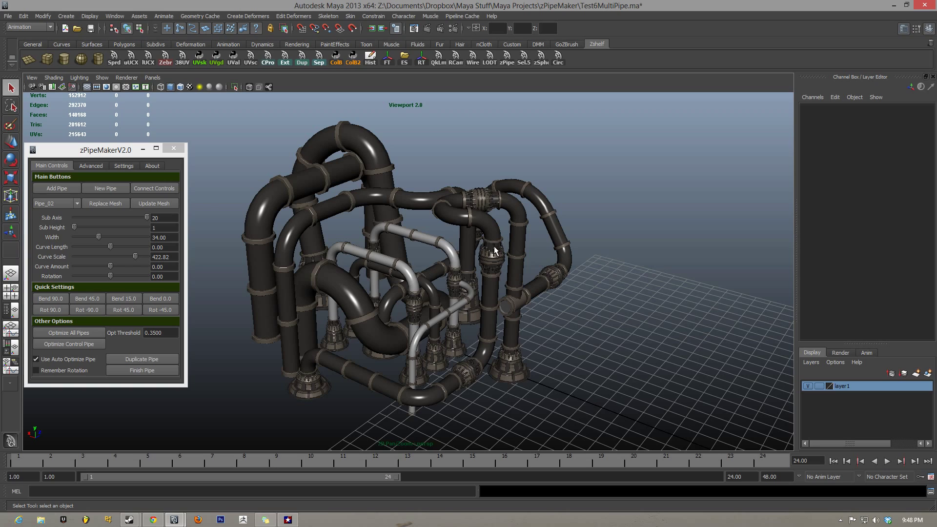
mouse_move(455, 246)
alt+mouse_down()
mouse_move(439, 237)
mouse_move(473, 236)
mouse_move(459, 252)
alt+mouse_up()
alt+right_drag(459, 252, 417, 250)
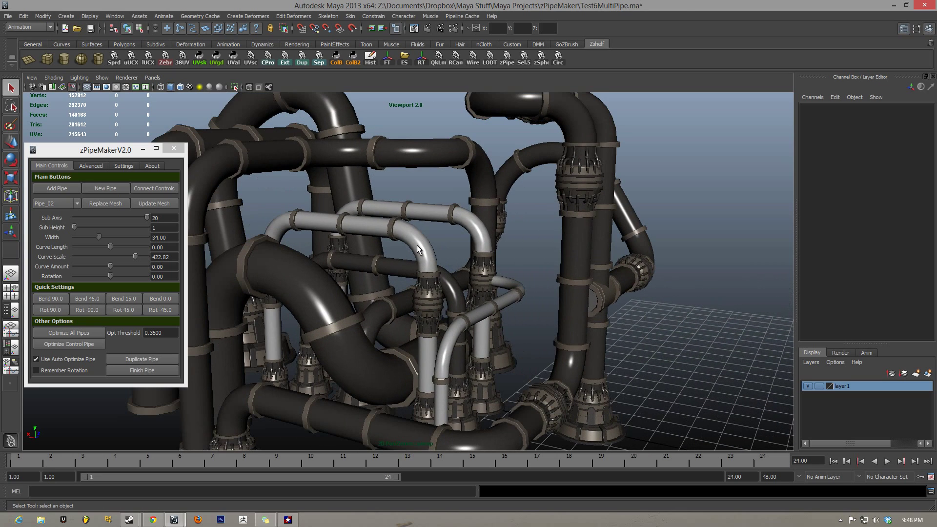
click(399, 261)
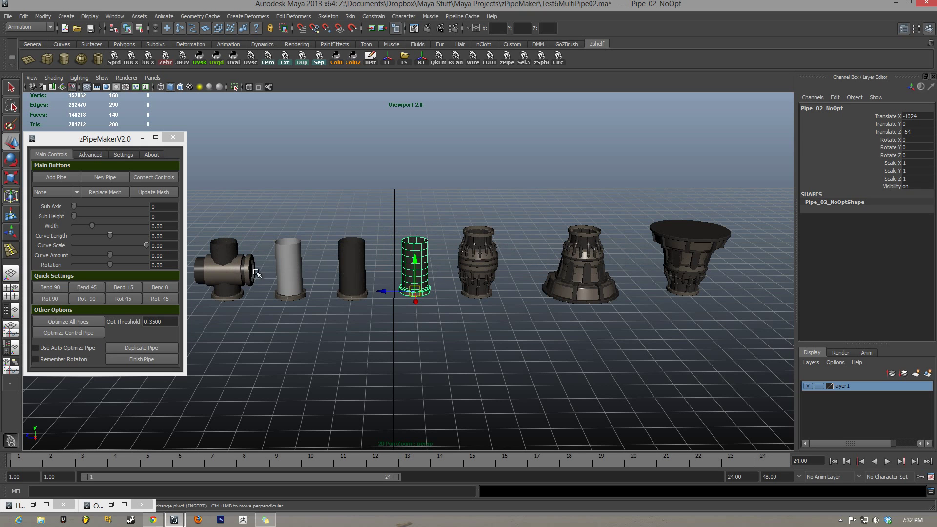
- Reset the transforms of the Pipe_02_NoOpt mesh so that it sits at the scene origin
alt+drag(500, 278, 454, 281)
click(430, 295)
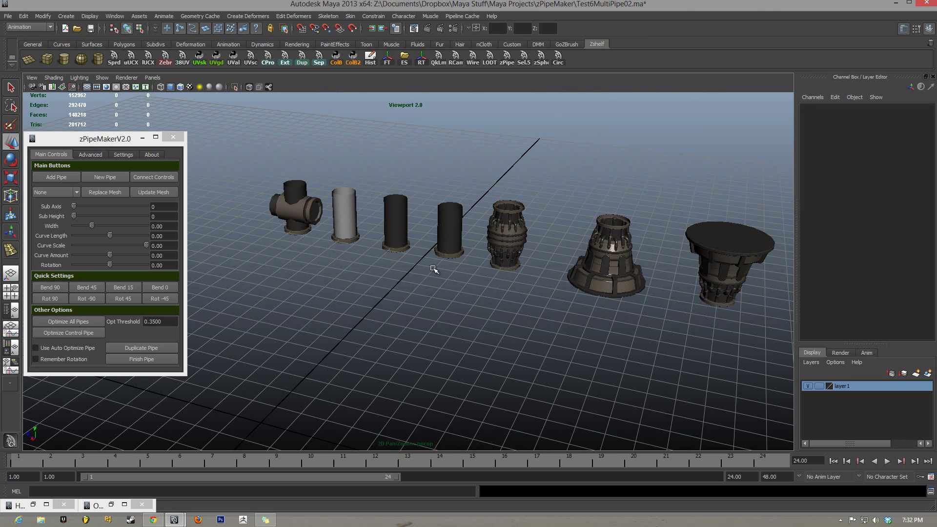
click(441, 246)
click(421, 58)
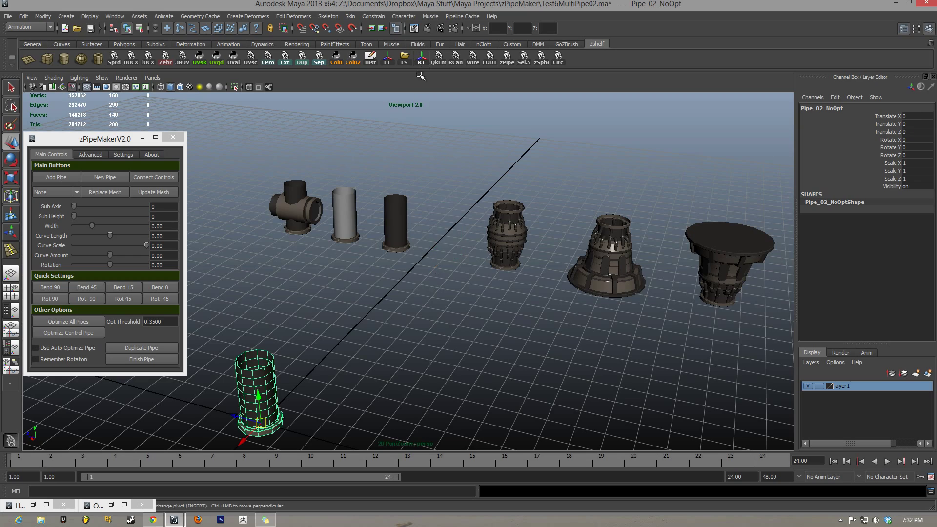
- Examine the Pipe_02_NoOpt mesh at the origin, including its height subdivisions, base collar and pivot position
key(f)
alt+drag(529, 244, 473, 236)
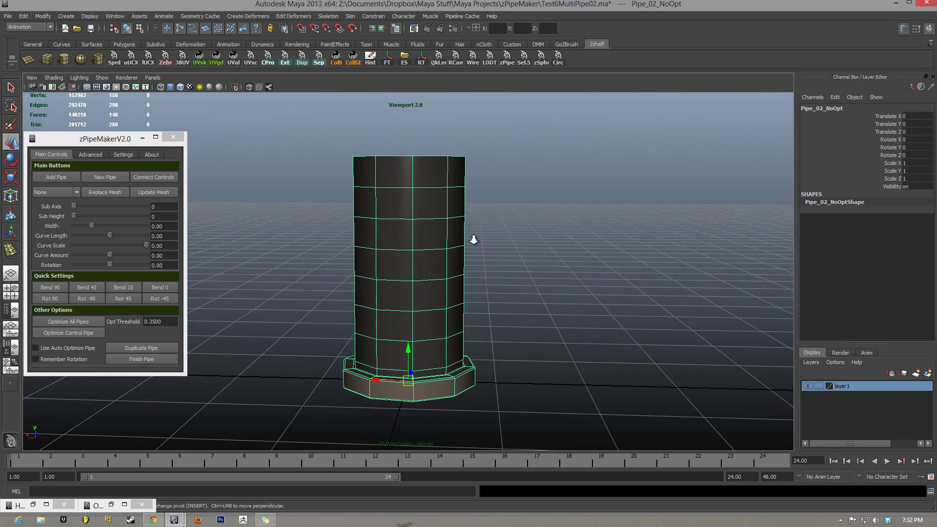
scroll(454, 323, down, 3)
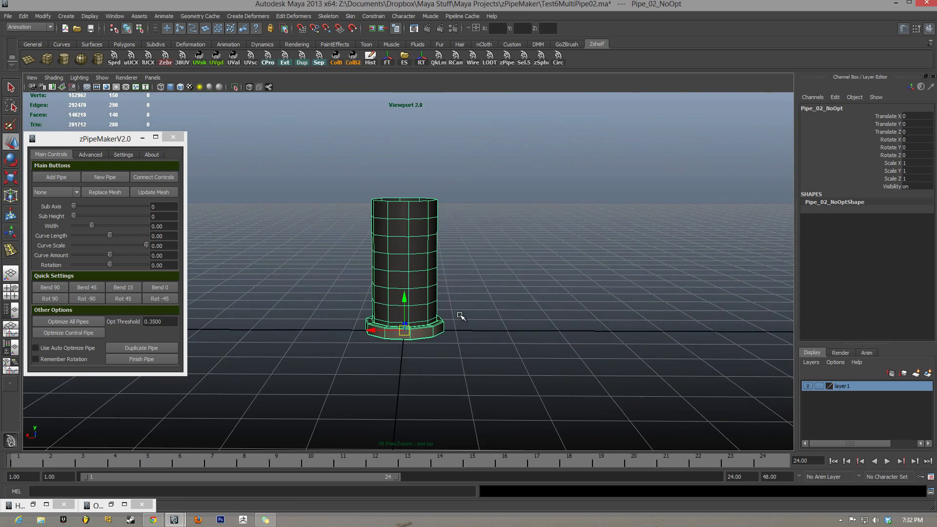
alt+drag(460, 317, 36, 423)
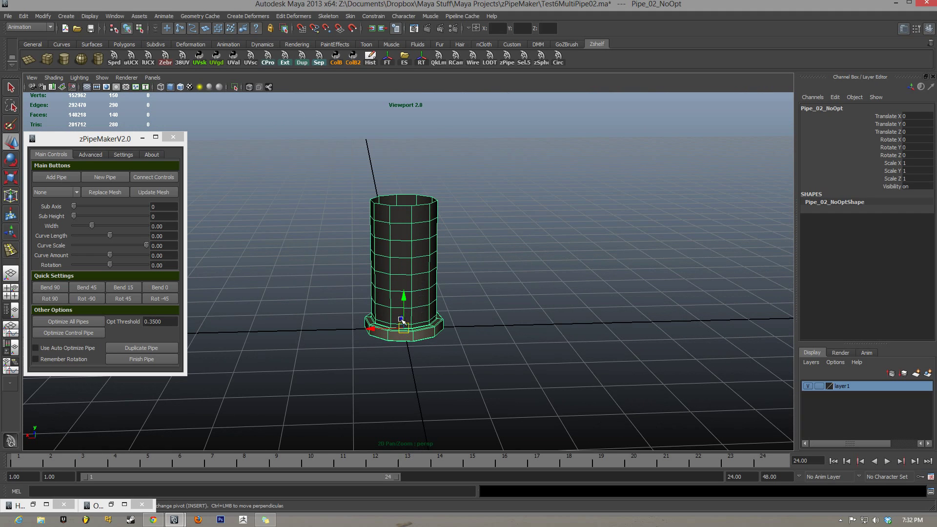
alt+drag(398, 250, 390, 321)
alt+drag(404, 248, 883, 141)
alt+drag(415, 239, 627, 166)
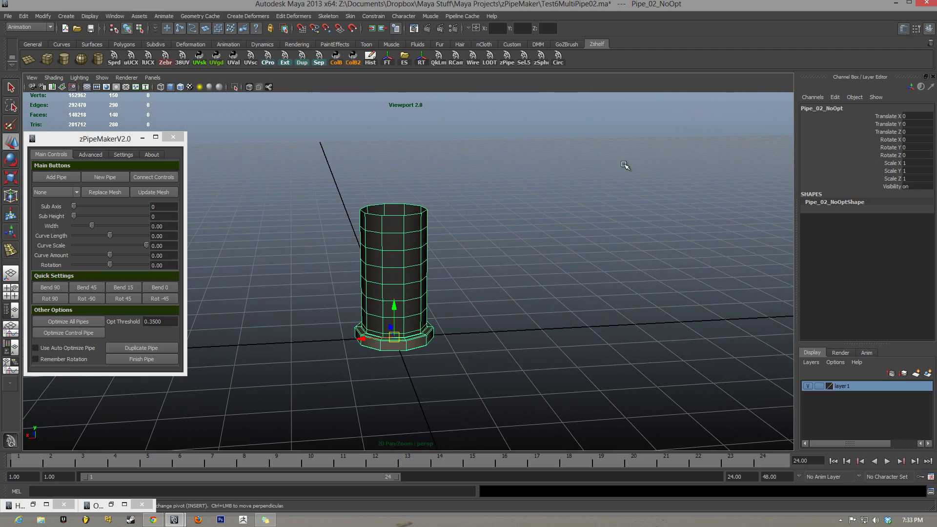
alt+right_drag(476, 226, 496, 224)
alt+drag(496, 224, 467, 223)
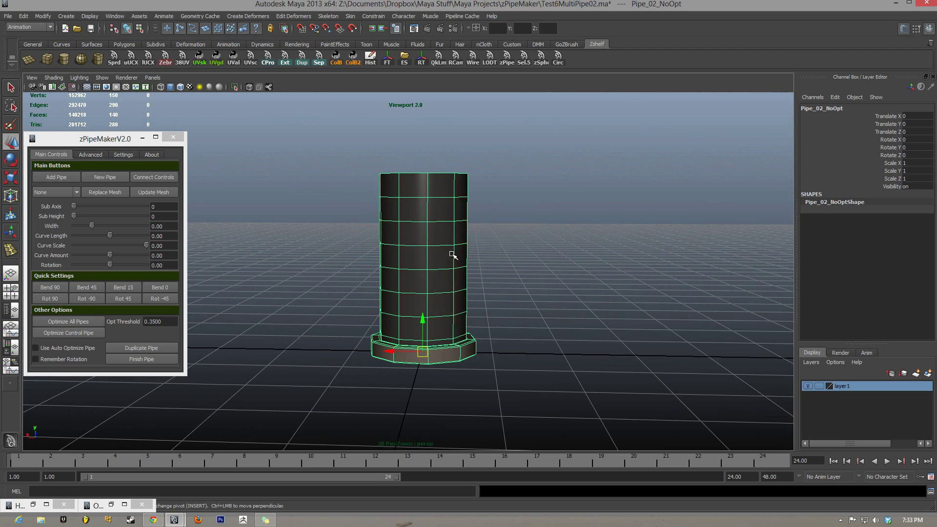
alt+right_drag(452, 254, 378, 230)
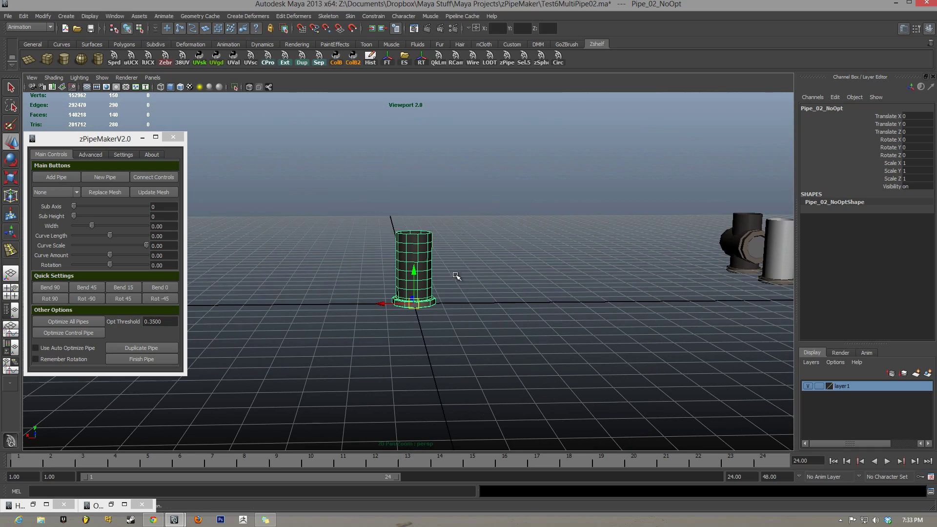
alt+drag(456, 276, 433, 244)
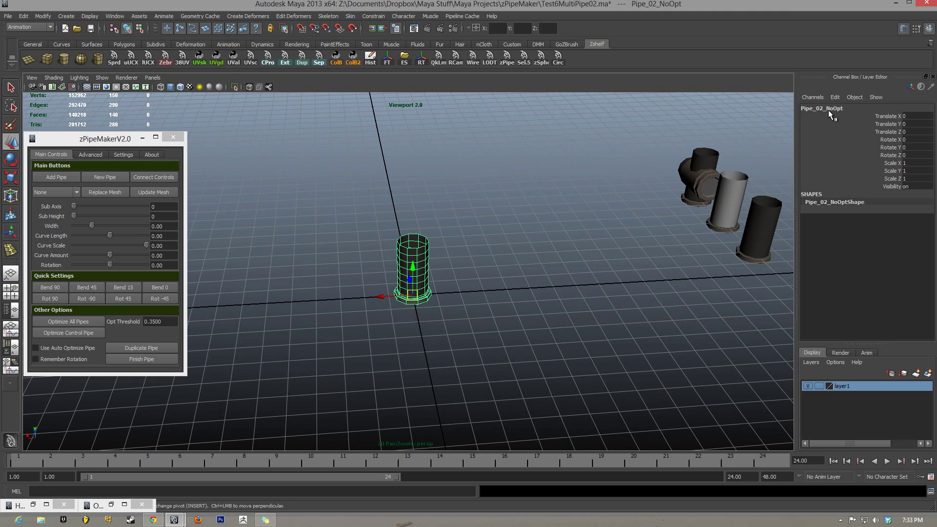
alt+drag(468, 224, 529, 292)
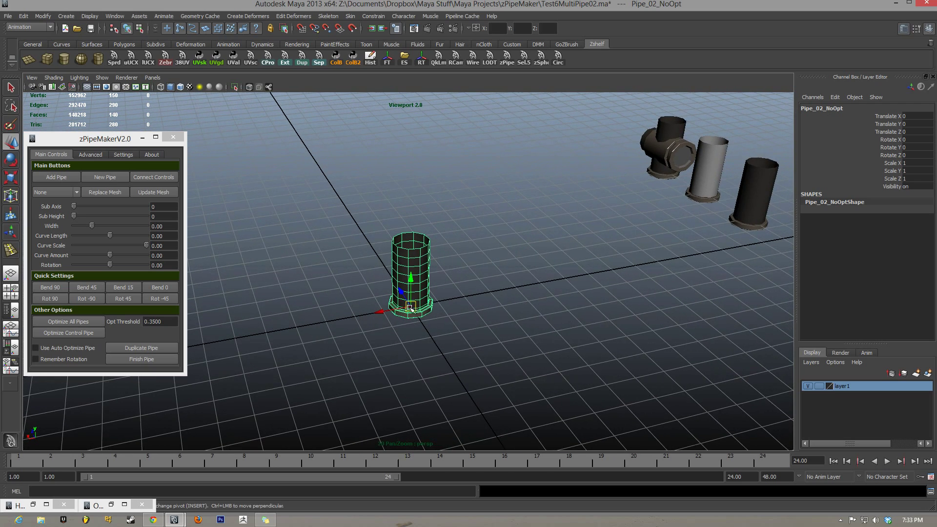
- Move the Pipe_02_NoOpt mesh back into the row of pipe meshes at Translate X -1024 and Translate Z -64
middle_drag(529, 292, 717, 249)
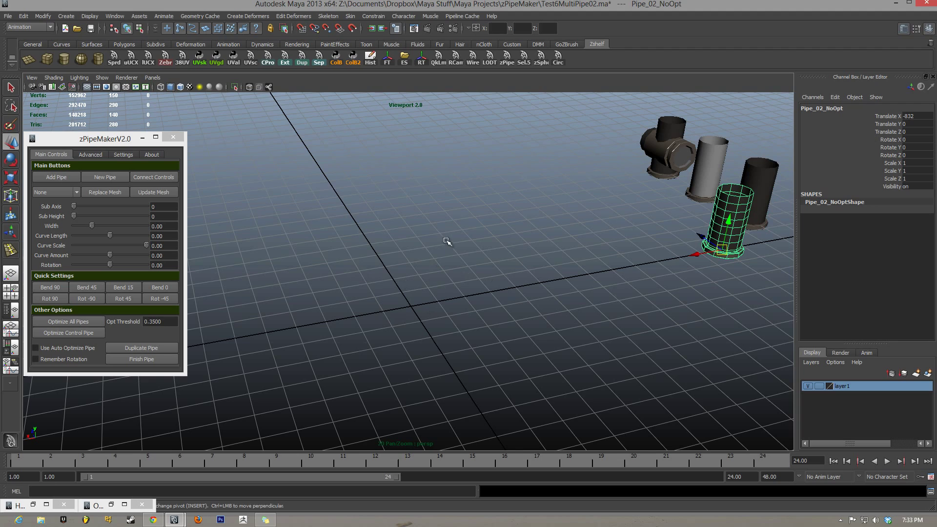
alt+drag(447, 242, 612, 239)
middle_drag(615, 252, 663, 238)
alt+drag(540, 234, 391, 232)
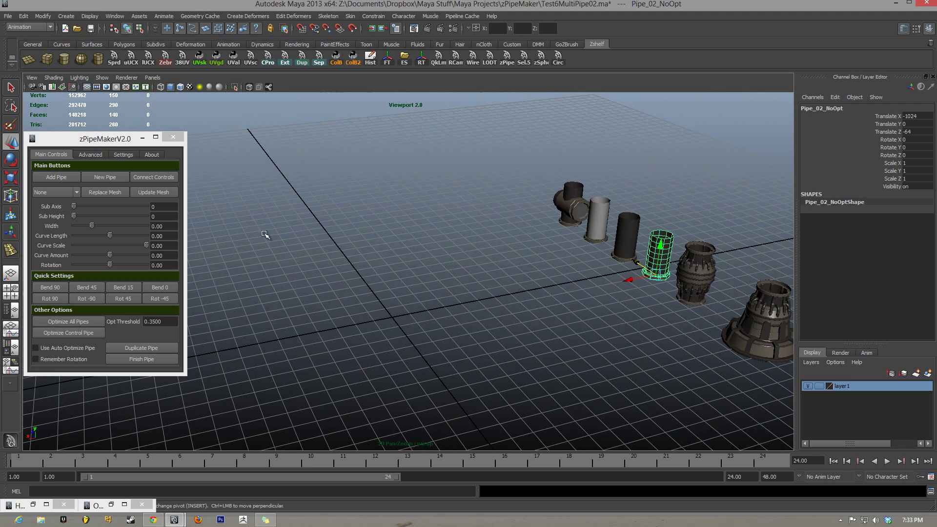
- Add all seven pipe meshes in the row to zPipeMaker's custom mesh list
click(81, 155)
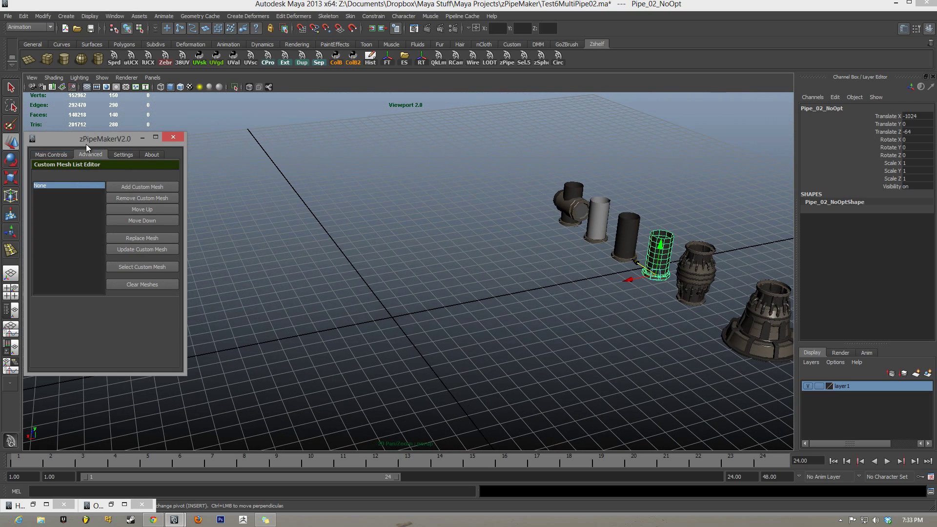
alt+drag(611, 207, 221, 178)
click(136, 186)
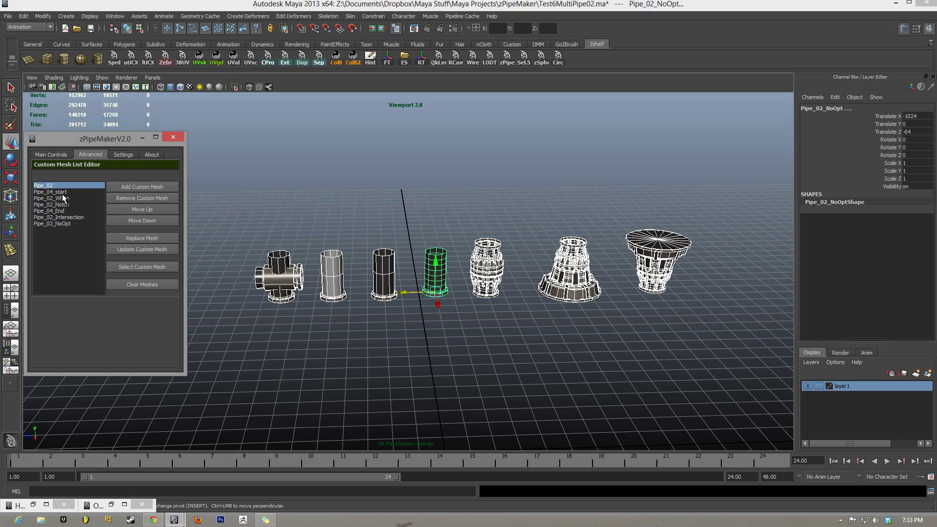
- Reorder the custom mesh list so that Pipe_04_start sits between Pipe_02_Notch and Pipe_04_End
click(61, 192)
click(124, 219)
click(125, 219)
click(125, 218)
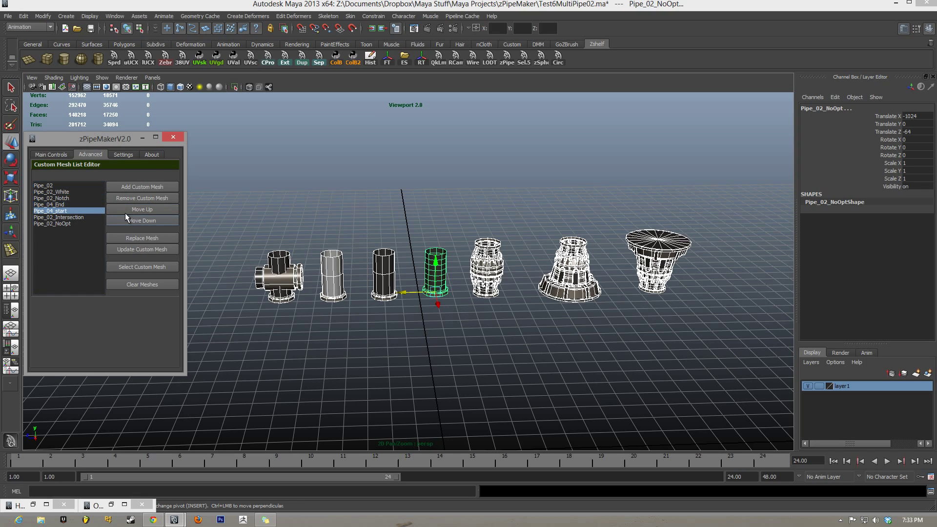
click(125, 211)
- Move Pipe_02_NoOpt to the first position in the custom mesh list
click(62, 223)
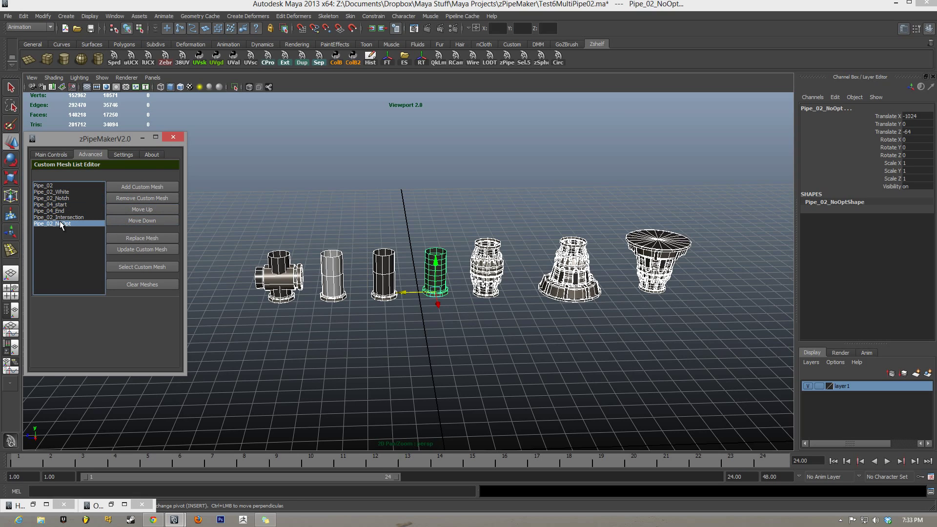
click(139, 209)
click(139, 207)
click(137, 210)
click(137, 209)
click(136, 210)
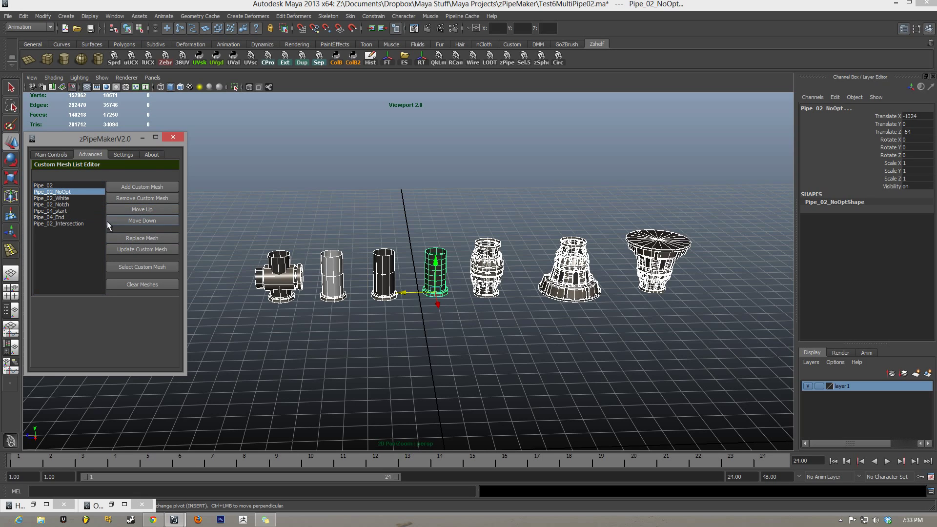
click(136, 209)
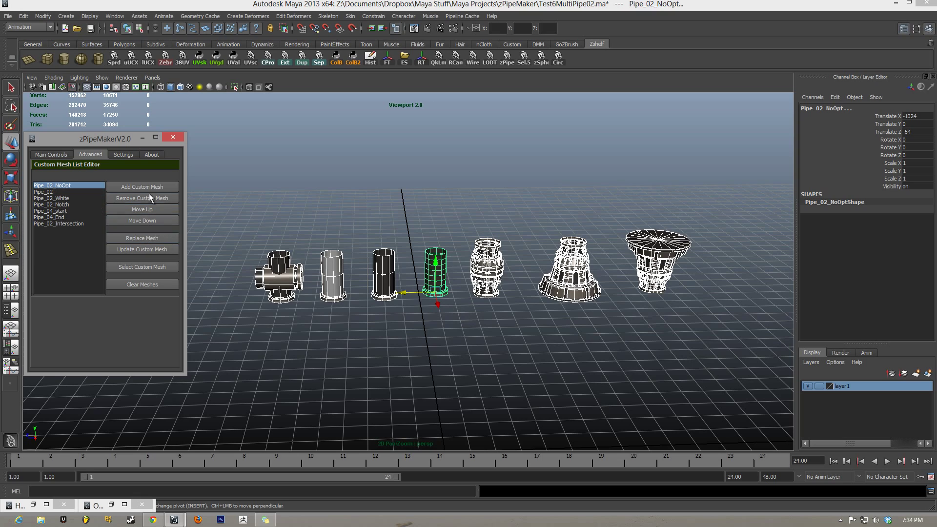
- Choose Pipe_02_NoOpt as the active custom mesh, show the scene shaded, and start a new pipe with a second segment added
click(58, 154)
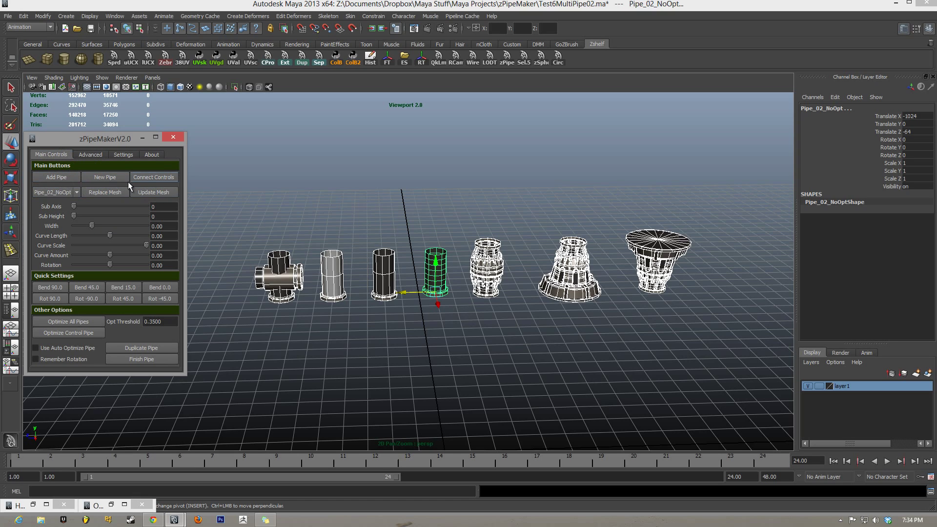
alt+drag(405, 219, 463, 244)
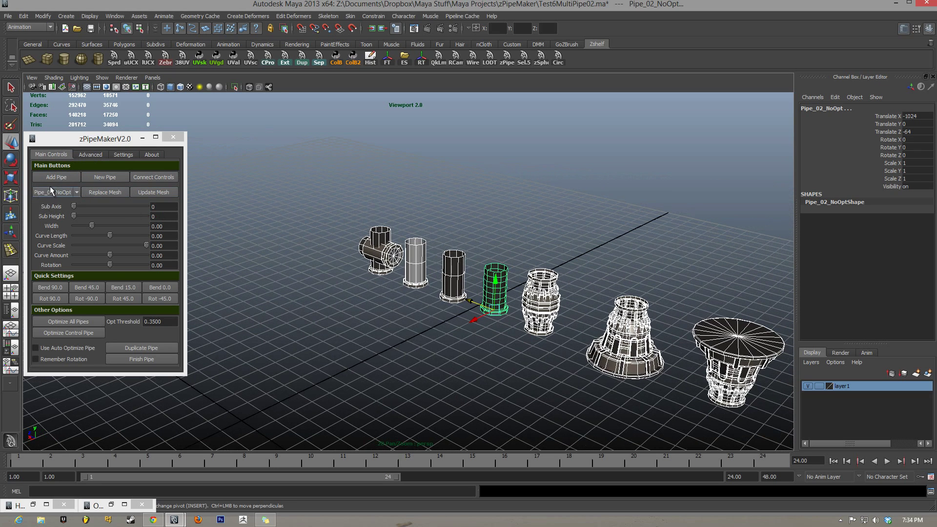
click(54, 192)
click(53, 201)
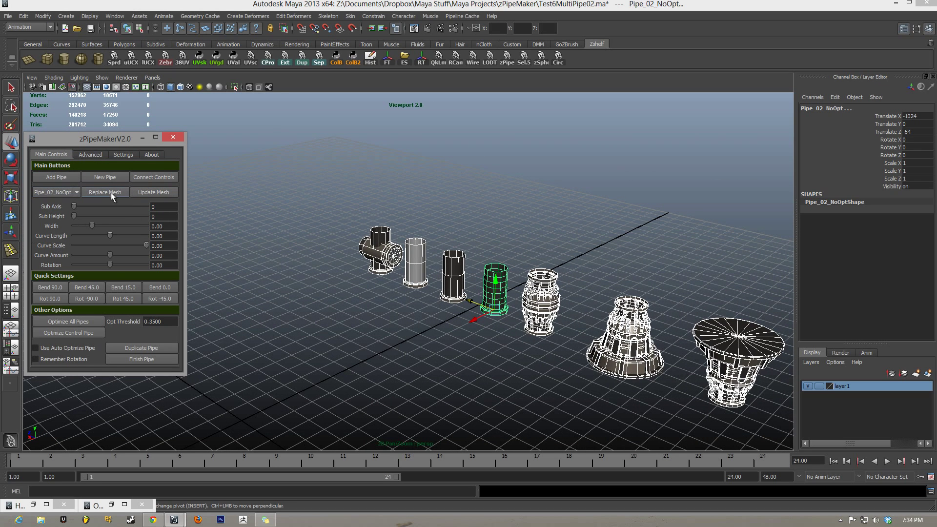
mouse_move(449, 259)
alt+mouse_down()
mouse_move(467, 272)
mouse_move(390, 255)
alt+mouse_up()
key(5)
alt+right_drag(391, 255, 427, 283)
click(56, 177)
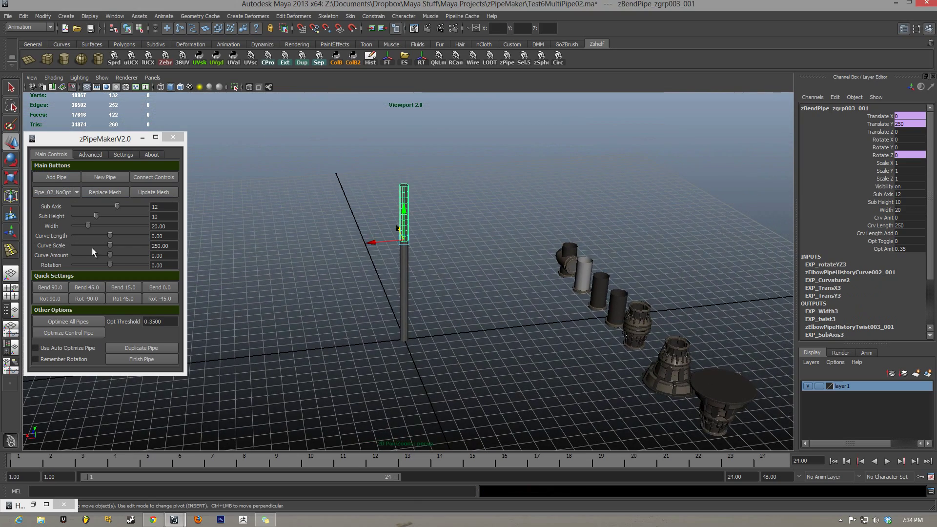
- Bend the newest pipe segment with a Curve Amount of 31.41 and extend the pipe along the same curve
drag(110, 255, 113, 255)
click(71, 179)
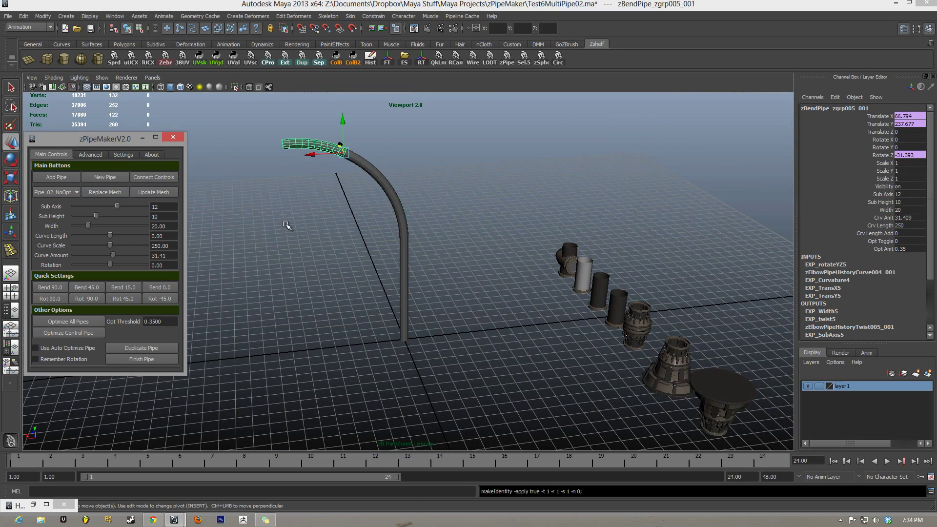
click(285, 227)
- Replace the mesh of all segments of the new pipe with Pipe_02_NoOpt, and inspect the lowest bent segment
alt+drag(317, 224, 263, 222)
click(56, 192)
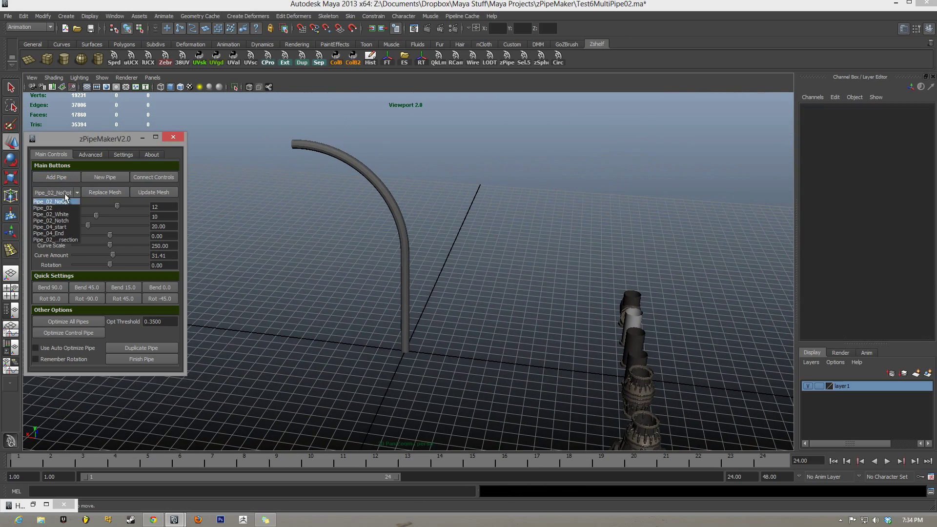
click(634, 352)
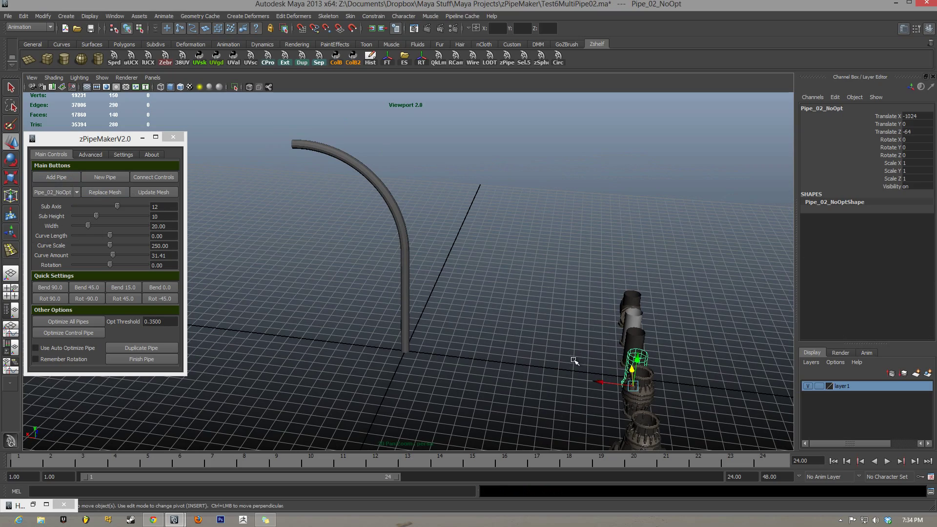
alt+drag(578, 361, 410, 236)
drag(329, 352, 323, 354)
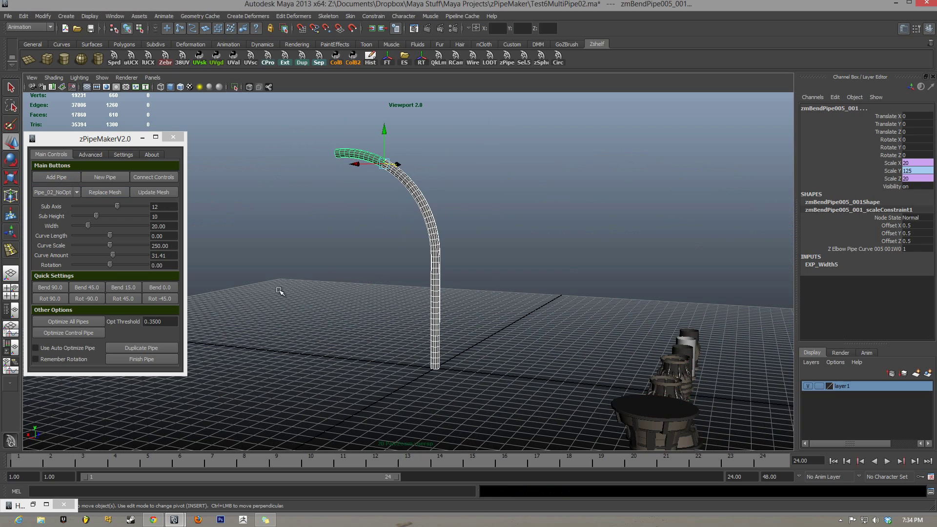
click(96, 196)
click(437, 247)
alt+drag(386, 260, 401, 259)
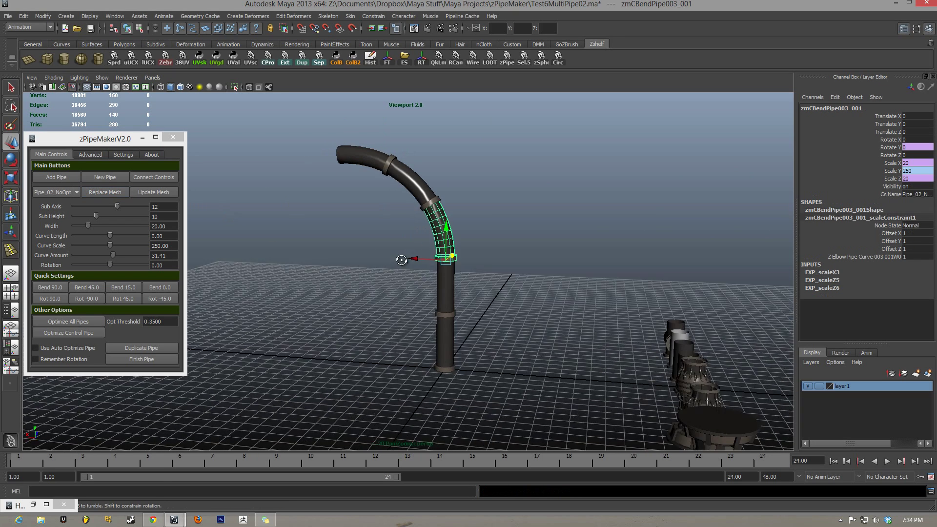
alt+middle_drag(401, 260, 396, 211)
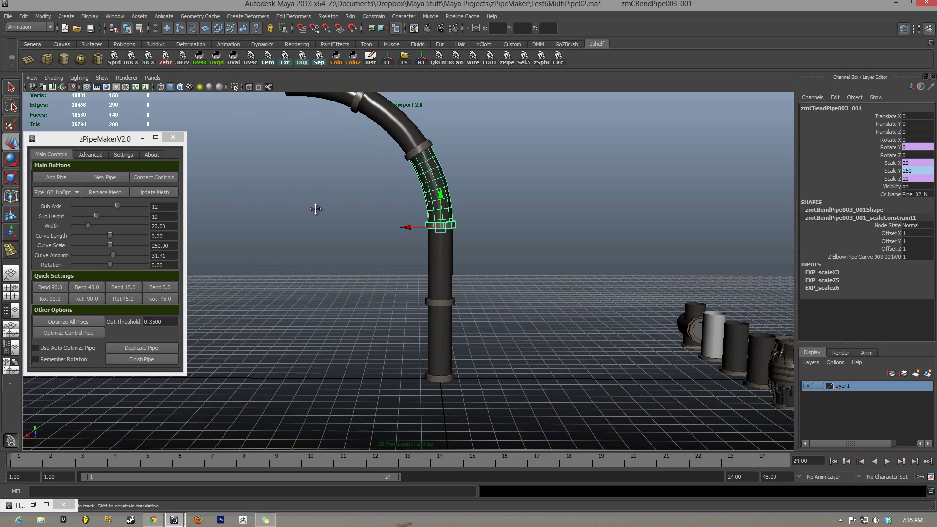
alt+drag(315, 209, 378, 229)
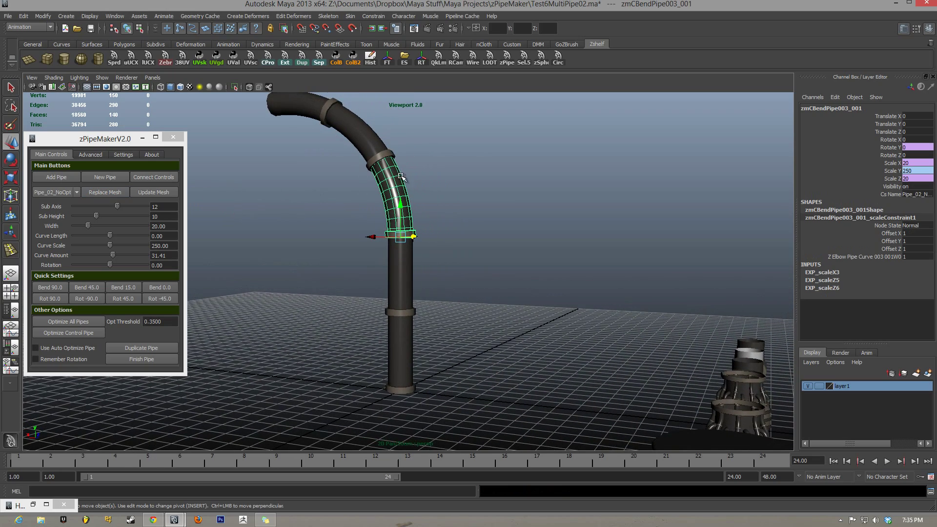
alt+drag(404, 379, 395, 293)
- Extend the pipe into an arch by adding several more segments with the same bend
click(56, 177)
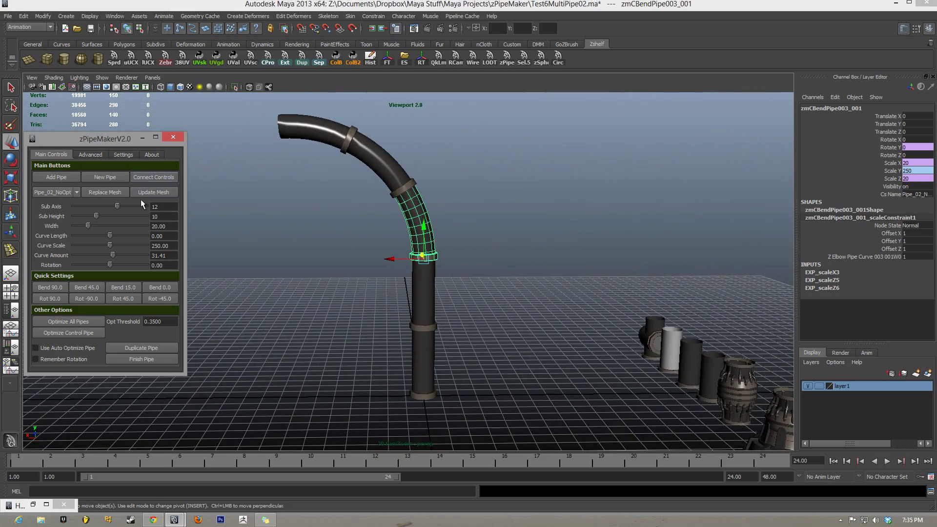
click(56, 177)
click(56, 176)
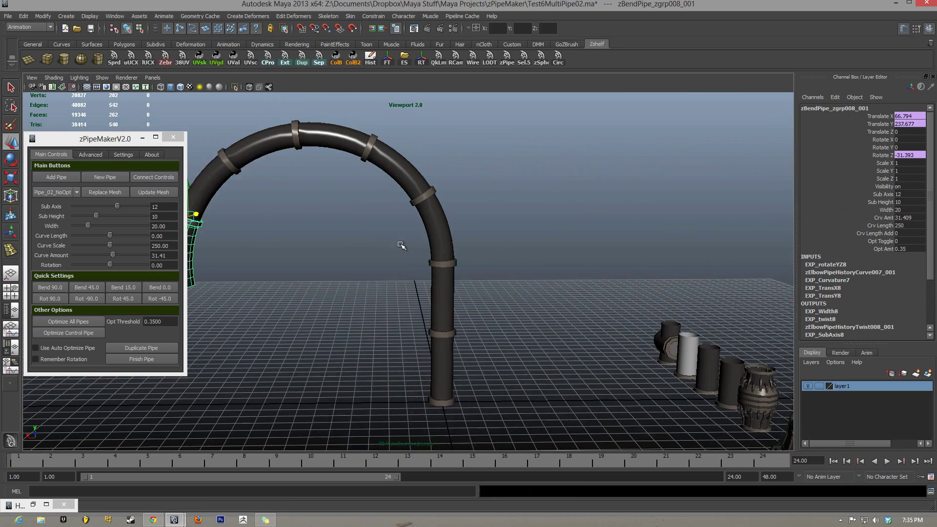
click(56, 177)
- Twist the end of the arch while adding more segments, setting the last segment's Rotation to -31.41
mouse_move(110, 264)
mouse_down()
mouse_move(121, 266)
mouse_move(100, 268)
mouse_move(109, 265)
mouse_up()
click(56, 176)
click(56, 177)
alt+drag(390, 305, 341, 313)
drag(112, 264, 106, 264)
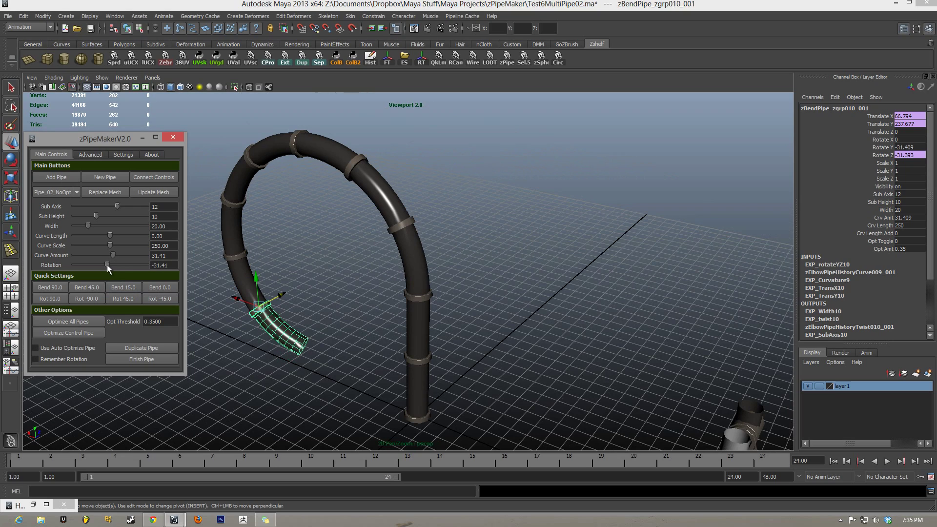
- Select the lowest bent segment of the arch and examine its mesh up close
alt+drag(349, 283, 419, 263)
click(429, 293)
scroll(422, 286, up, 5)
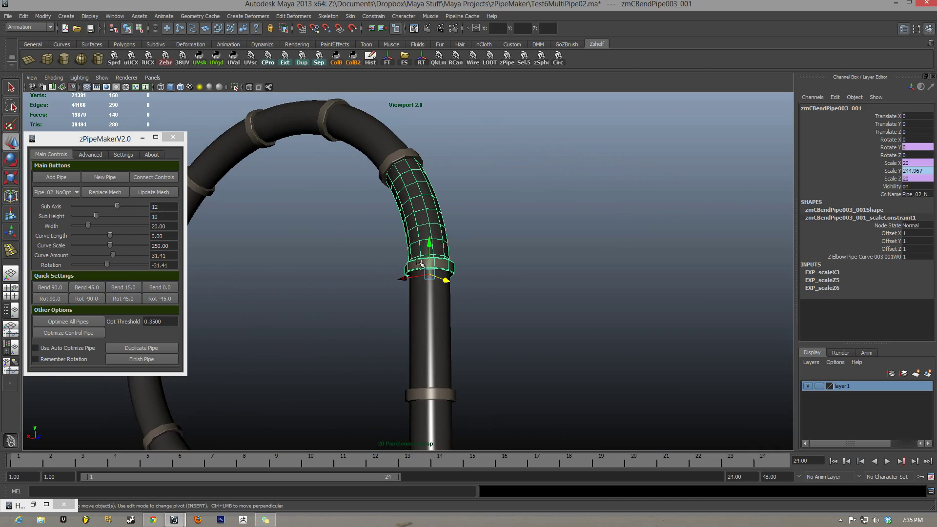
- Set Sub Axis to 10, connect the controls to the lowest bent segment, and swing the arch to Rotation 21.74
drag(117, 206, 111, 209)
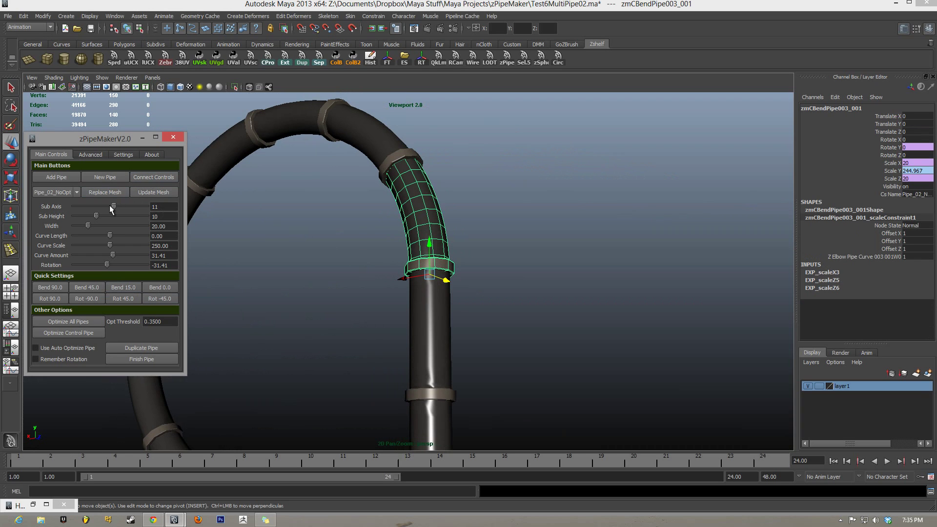
click(113, 263)
click(130, 264)
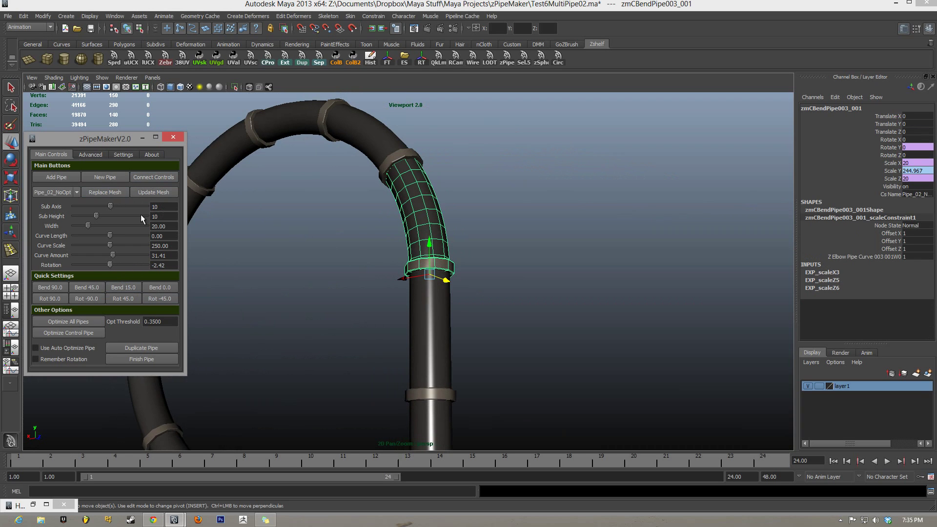
click(158, 177)
mouse_move(118, 264)
mouse_down()
mouse_move(107, 266)
mouse_move(117, 266)
mouse_up()
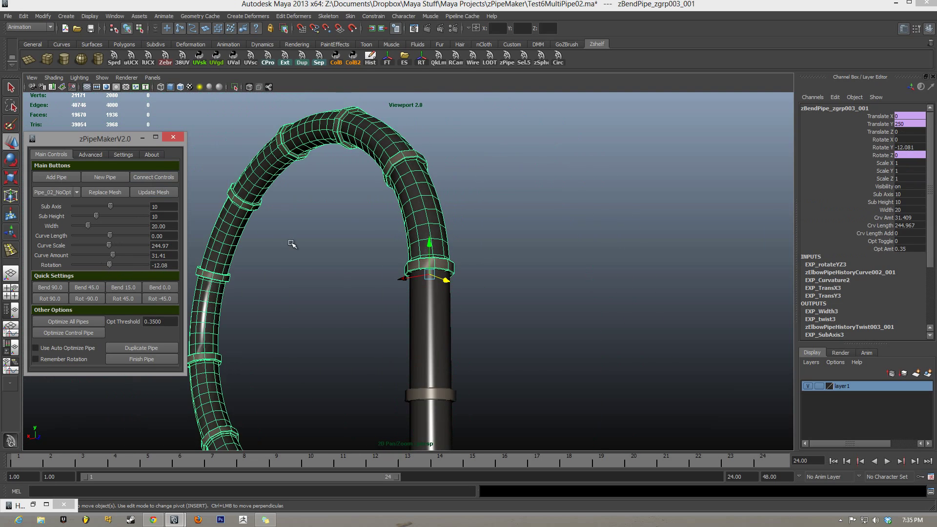
alt+drag(362, 218, 280, 211)
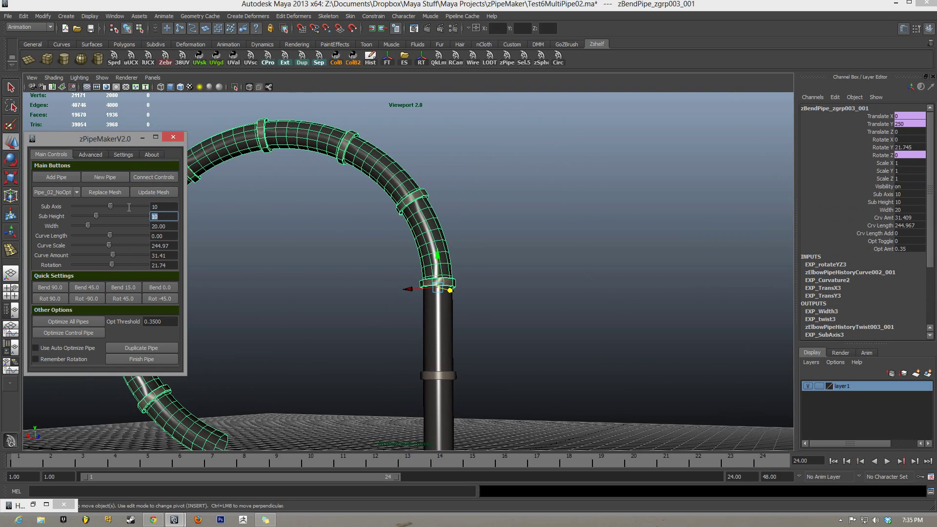
- Set the lowest bent segment's Sub Axis to 40 and swing the arch back to Rotation -31.41
click(81, 204)
text(40)
key(Return)
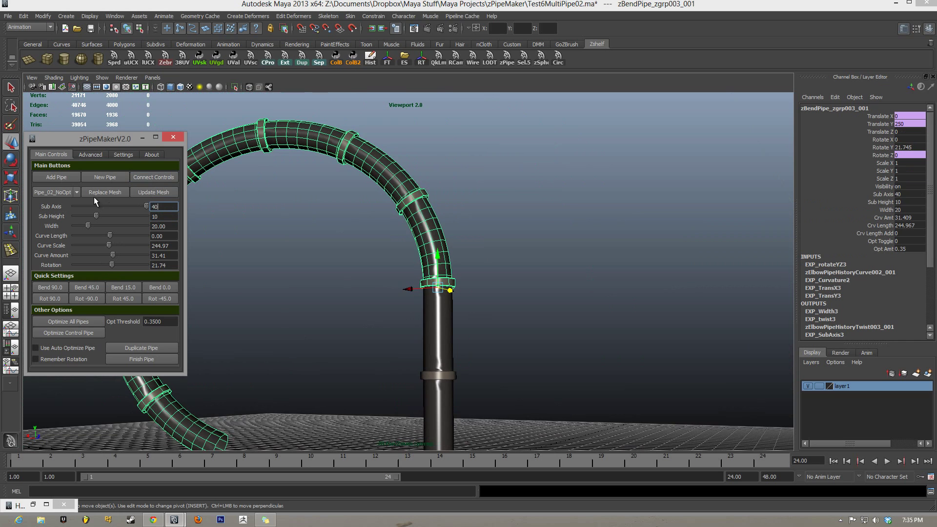
scroll(498, 253, up, 6)
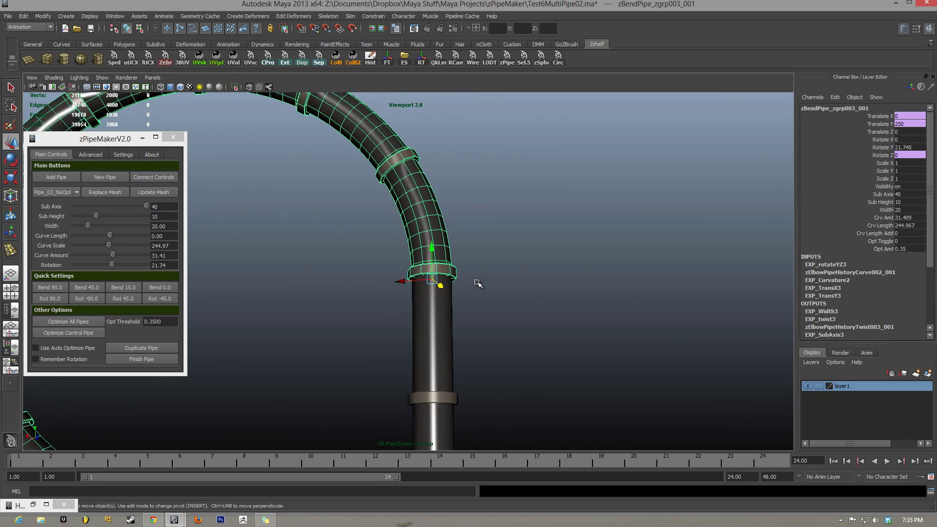
mouse_move(112, 265)
mouse_down()
mouse_move(120, 265)
mouse_move(106, 265)
mouse_up()
click(460, 226)
- Straighten an upper segment of the arch with the 0-degree bend preset and set its Rotation to -2.42
scroll(460, 226, down, 5)
click(343, 145)
alt+drag(345, 242, 344, 188)
click(370, 273)
click(344, 188)
drag(107, 265, 110, 265)
click(163, 292)
- Select the straight segment below the bend and examine its mesh and the collar joint above it
alt+drag(408, 224, 432, 262)
click(335, 203)
click(478, 326)
mouse_move(476, 256)
alt+mouse_down()
mouse_move(488, 259)
mouse_move(468, 261)
alt+mouse_up()
alt+right_drag(468, 262, 586, 307)
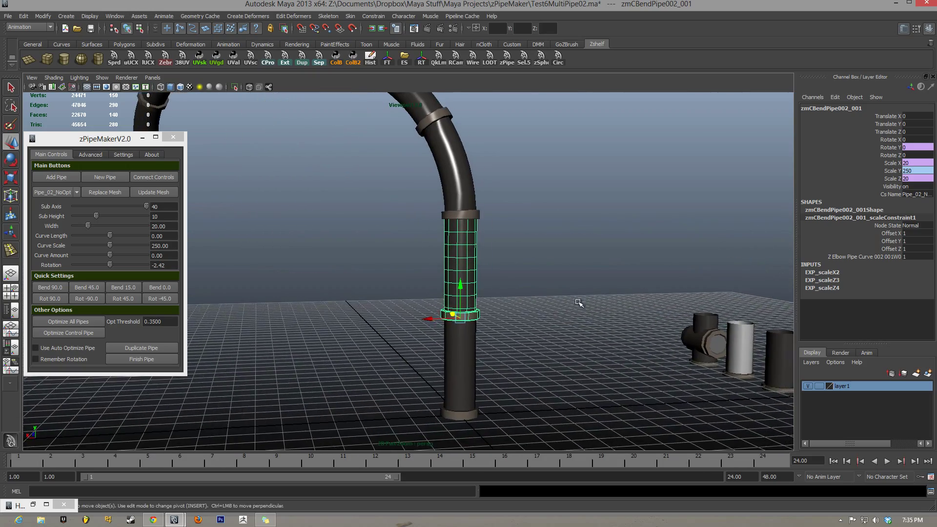
alt+drag(487, 258, 410, 239)
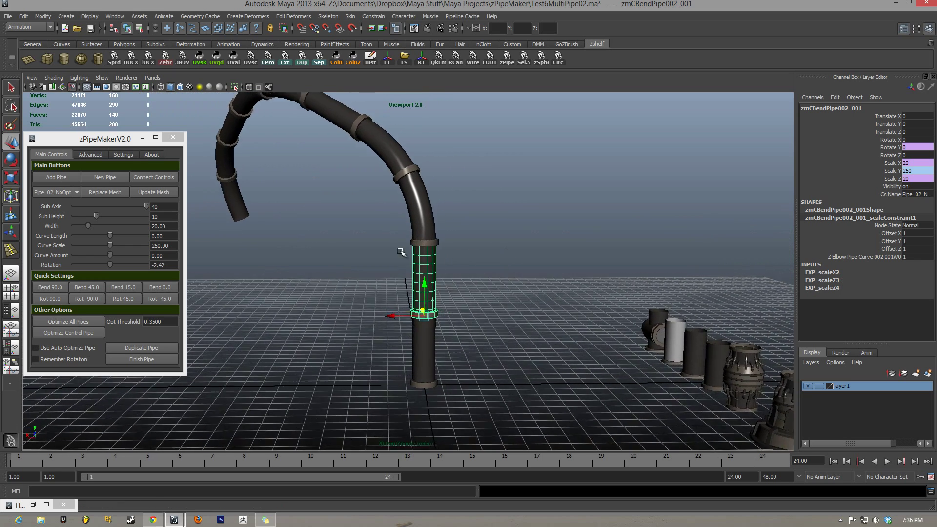
scroll(400, 245, up, 3)
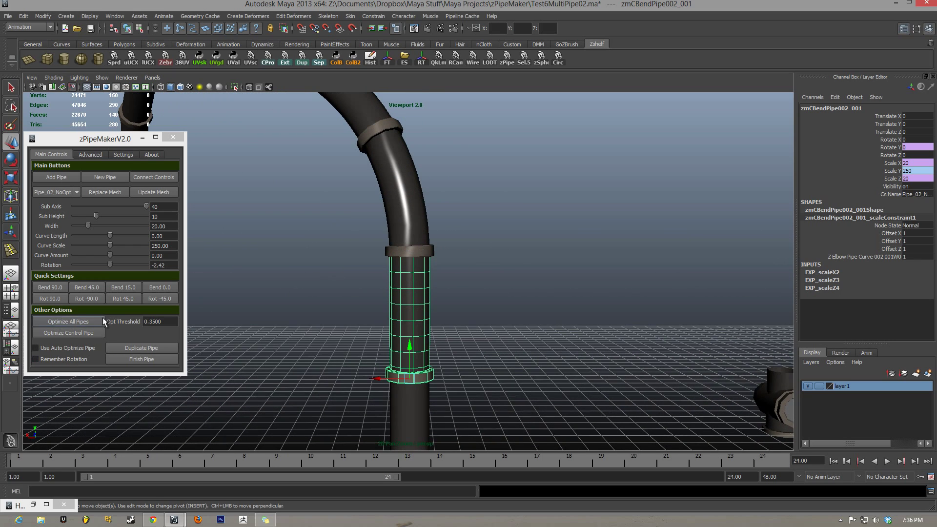
alt+drag(415, 288, 429, 273)
scroll(423, 293, up, 3)
- Connect the controls to the lowest bent segment, test a sharp bend of about 161.88, and straighten it to Curve Amount 0
click(429, 264)
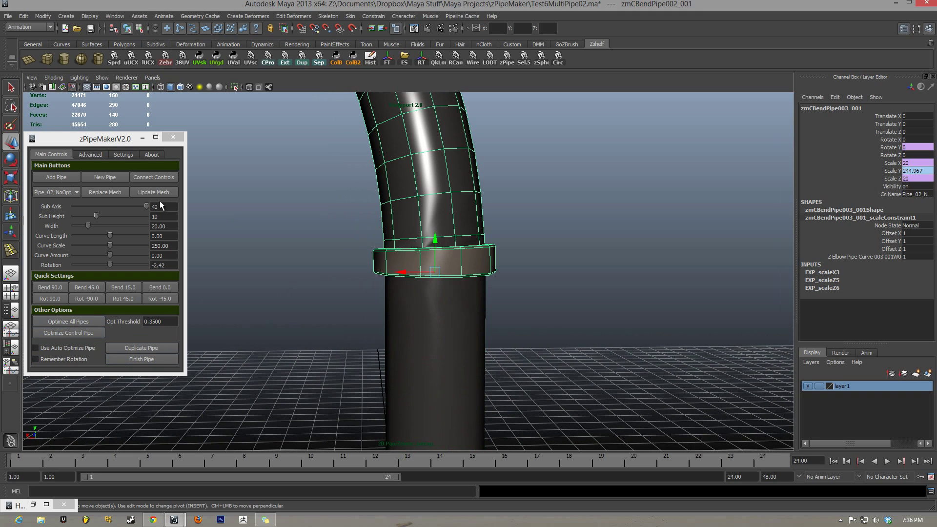
click(153, 177)
mouse_move(112, 257)
mouse_down()
mouse_move(107, 250)
mouse_move(122, 245)
mouse_move(102, 246)
mouse_move(119, 245)
mouse_move(105, 245)
mouse_move(130, 258)
mouse_up()
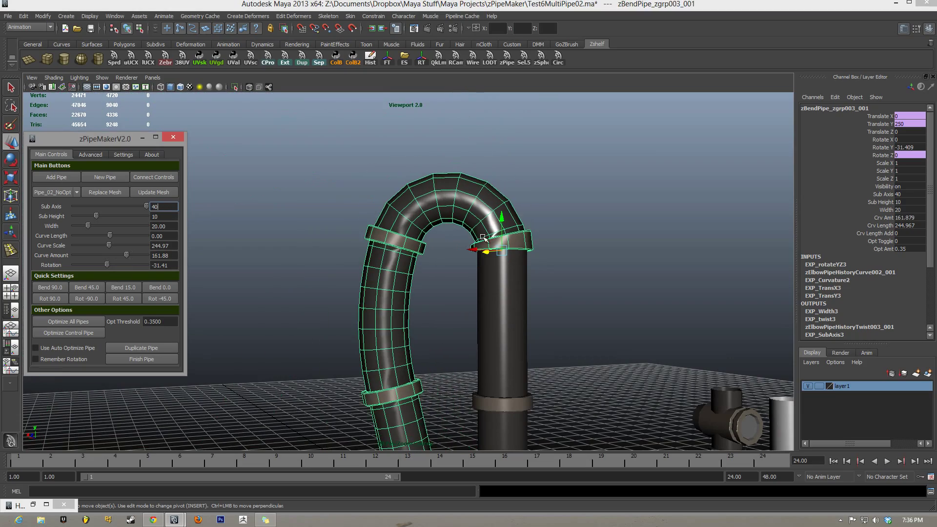
alt+drag(483, 237, 394, 270)
click(403, 268)
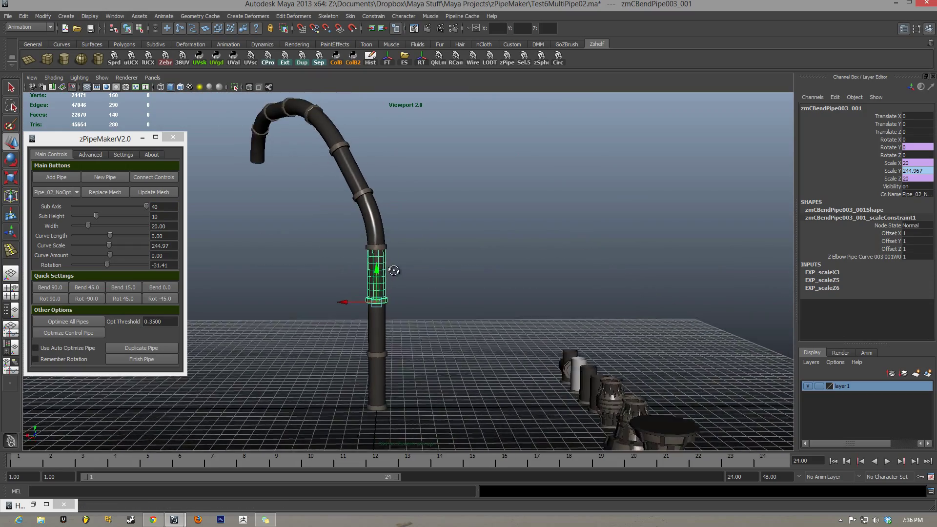
- Examine the straightened lower section of the pipe and the row of source meshes beside it
alt+right_drag(394, 271, 441, 289)
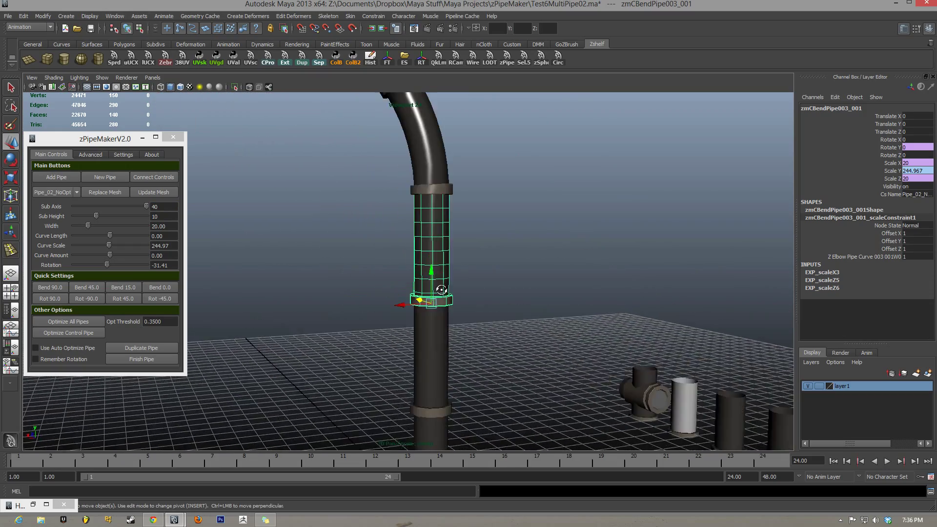
alt+drag(441, 290, 415, 277)
alt+right_drag(423, 280, 405, 276)
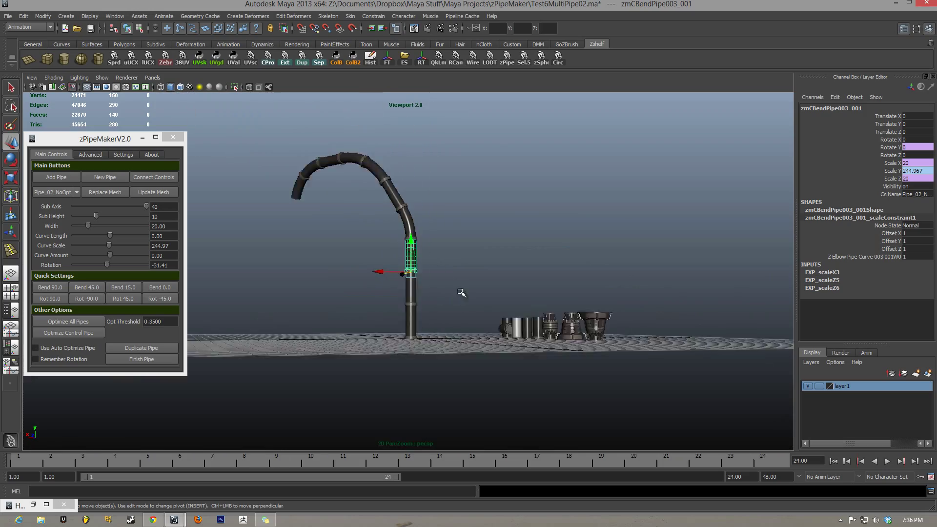
alt+drag(405, 276, 461, 297)
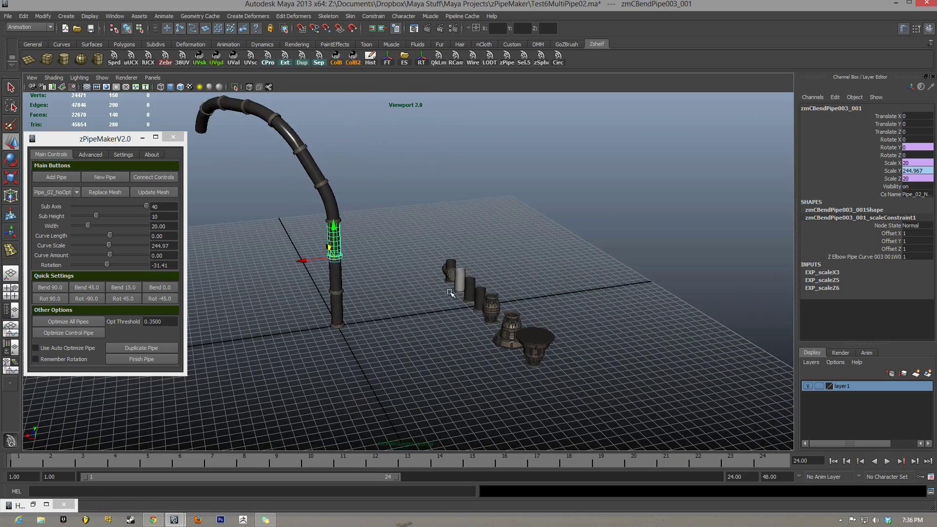
alt+right_drag(460, 297, 478, 288)
alt+middle_drag(478, 288, 459, 268)
alt+right_drag(458, 267, 492, 283)
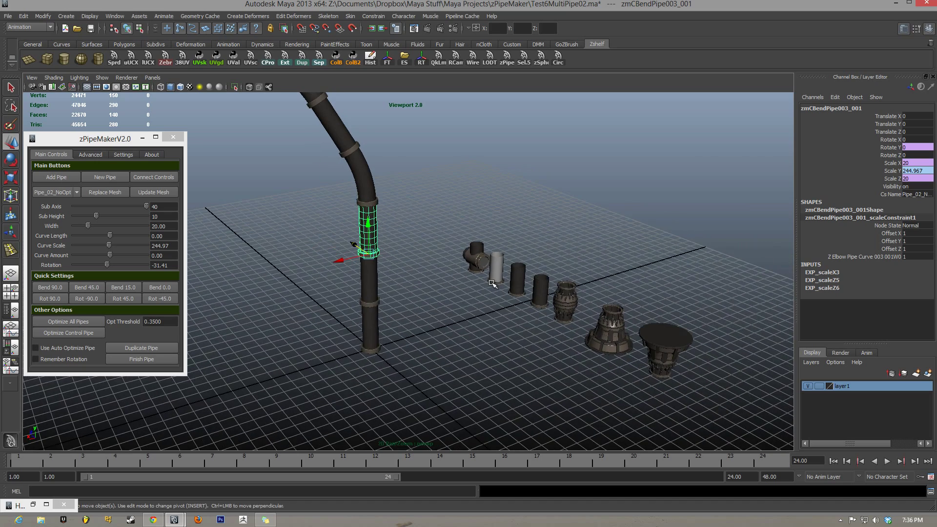
- Select the whole pipe from its root group and move it sideways away from the world origin
alt+drag(492, 283, 347, 299)
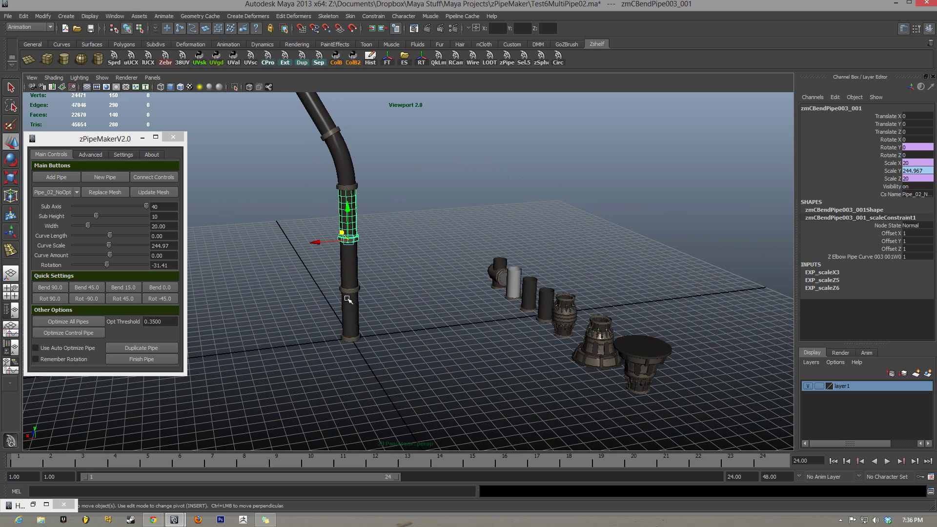
key(Up)
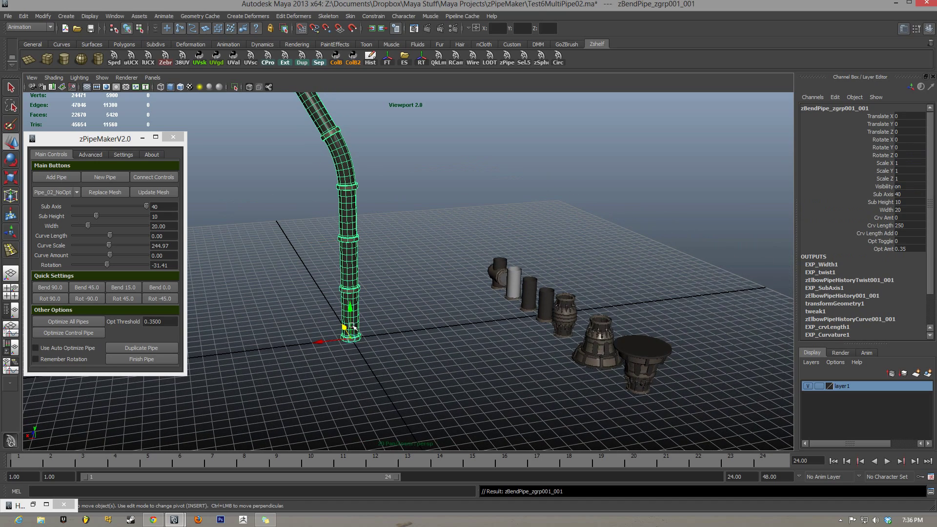
middle_drag(266, 323, 146, 313)
- Reset the Pipe_02 source mesh's translation to the world origin and frame it in the view
click(524, 301)
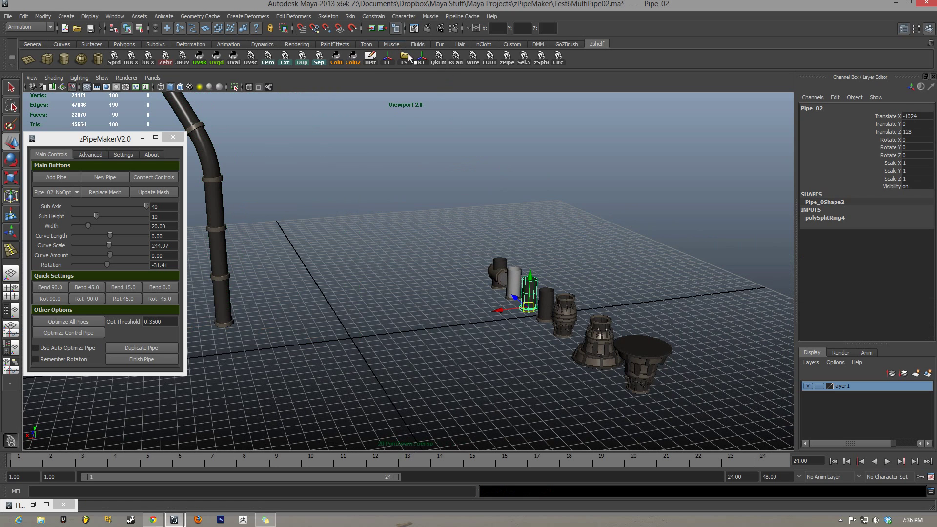
click(420, 58)
key(f)
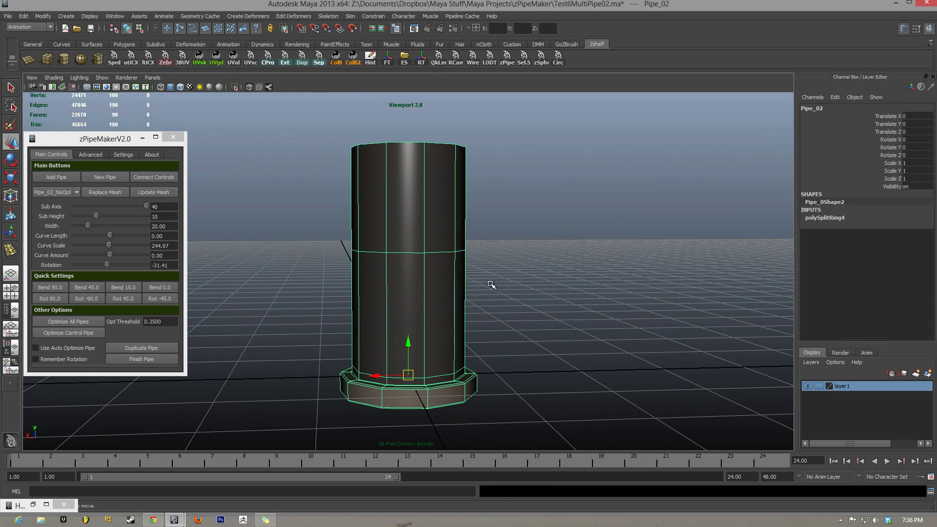
- Examine the Pipe_02 source mesh from several angles, including its edge layout and base collar
click(491, 247)
alt+drag(490, 247, 373, 263)
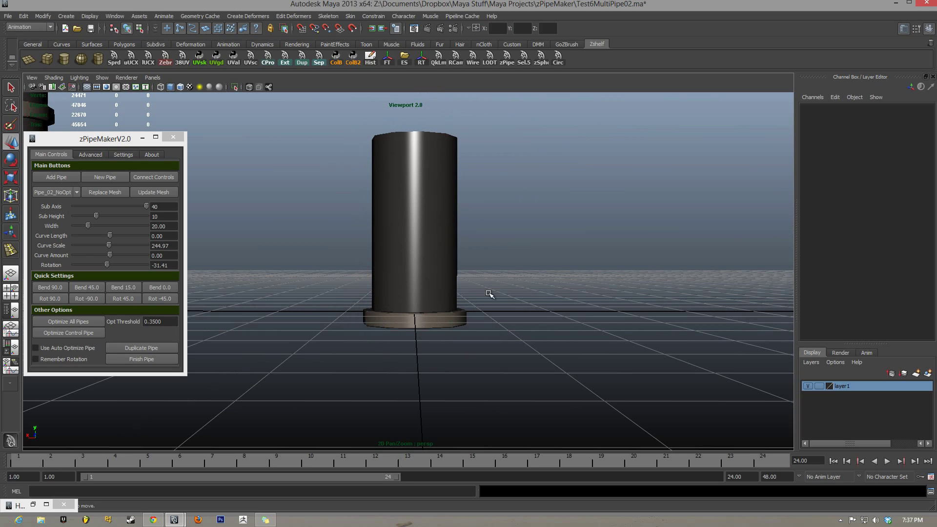
alt+drag(407, 153, 405, 321)
scroll(412, 312, down, 6)
alt+drag(426, 268, 438, 258)
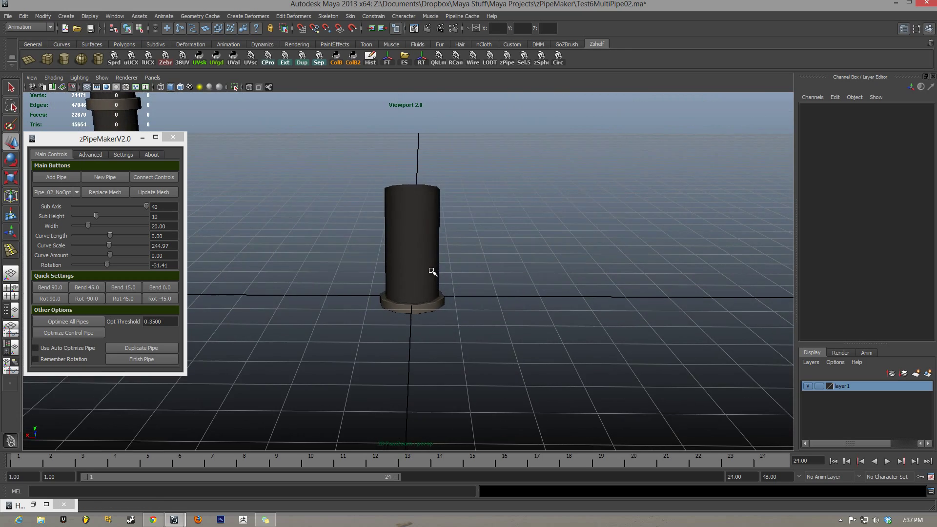
key(f)
alt+drag(429, 302, 397, 309)
scroll(393, 298, up, 5)
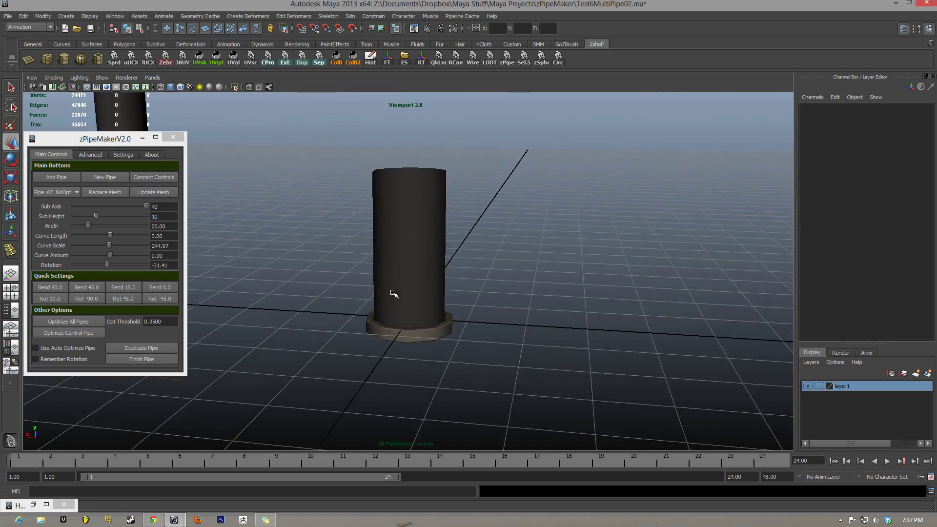
scroll(415, 300, down, 3)
click(429, 242)
alt+drag(429, 243, 371, 237)
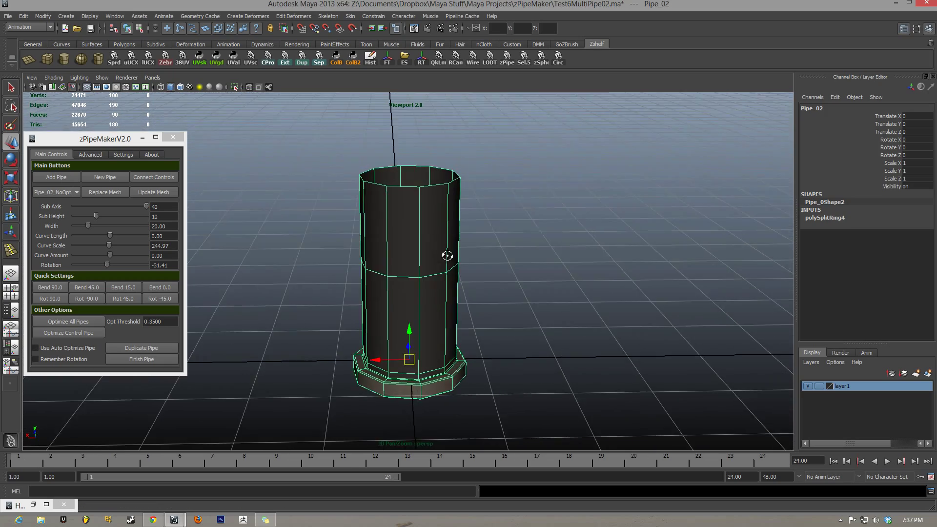
alt+drag(339, 265, 385, 266)
- Delete the horizontal edge loop around the middle of the Pipe_02 mesh
key(F10)
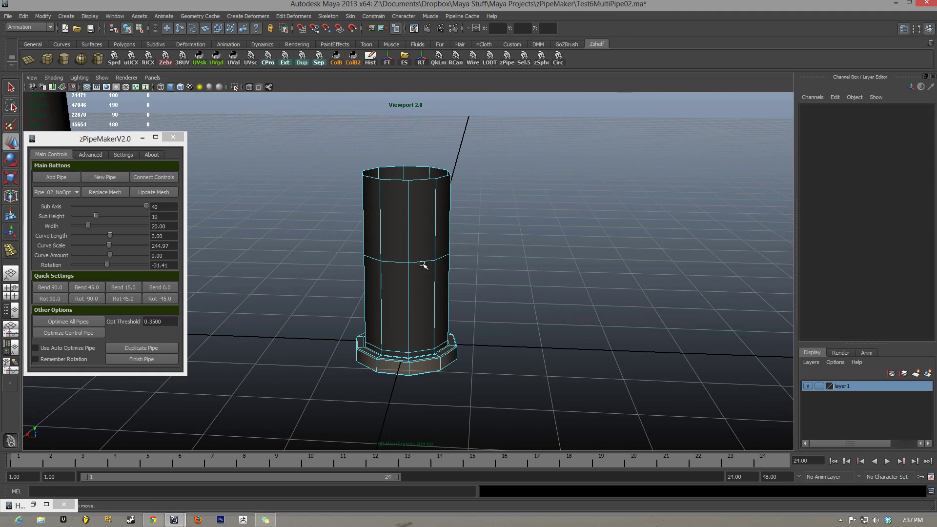
double_click(419, 261)
shift+right_drag(418, 262, 453, 240)
key(F8)
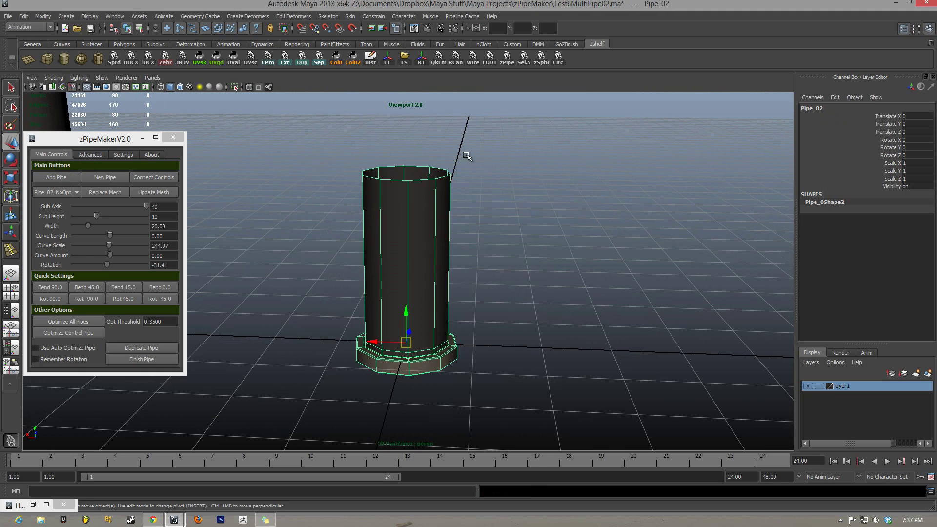
- Inspect the Pipe_02 mesh without its middle loop, and insert a horizontal edge loop halfway up the cylinder
click(464, 156)
click(433, 197)
alt+drag(289, 237, 371, 248)
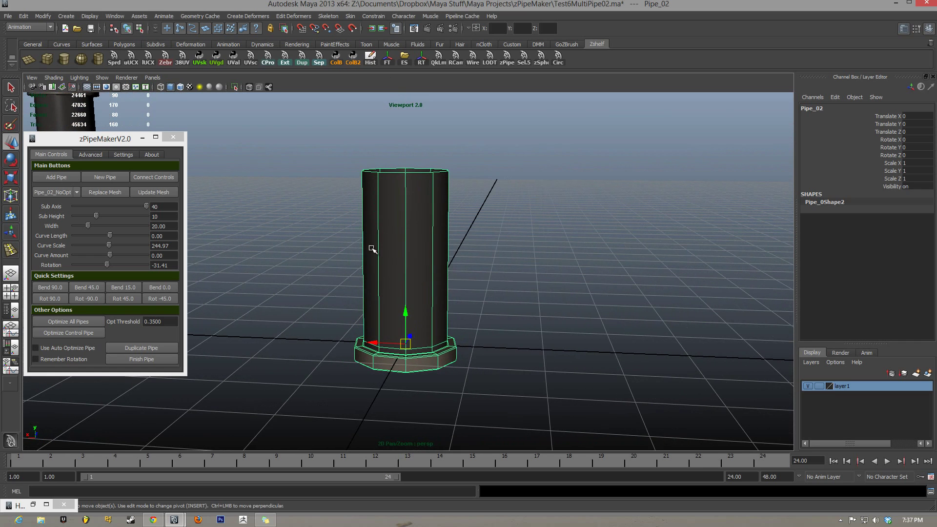
click(379, 280)
key(w)
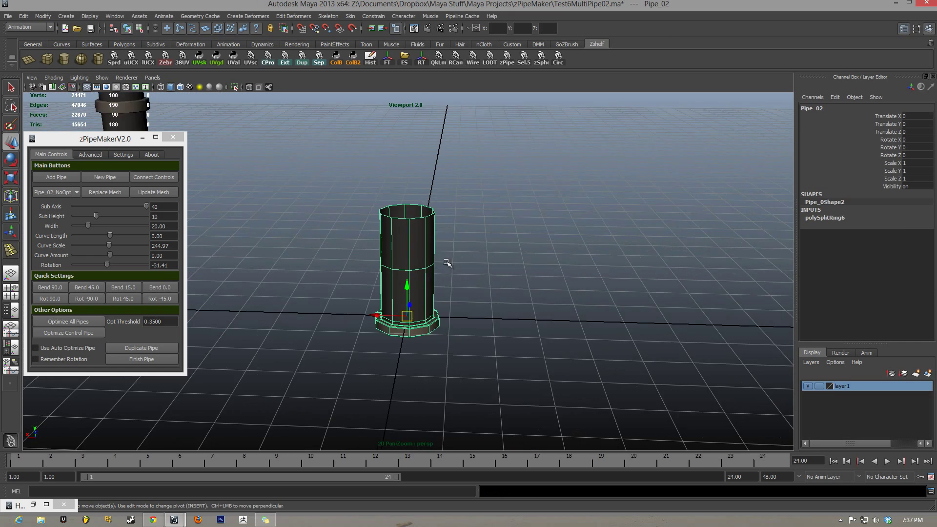
- Move the Pipe_02 mesh back into the row of source meshes at Translate X -1024 and Translate Z 128
scroll(795, 253, up, 3)
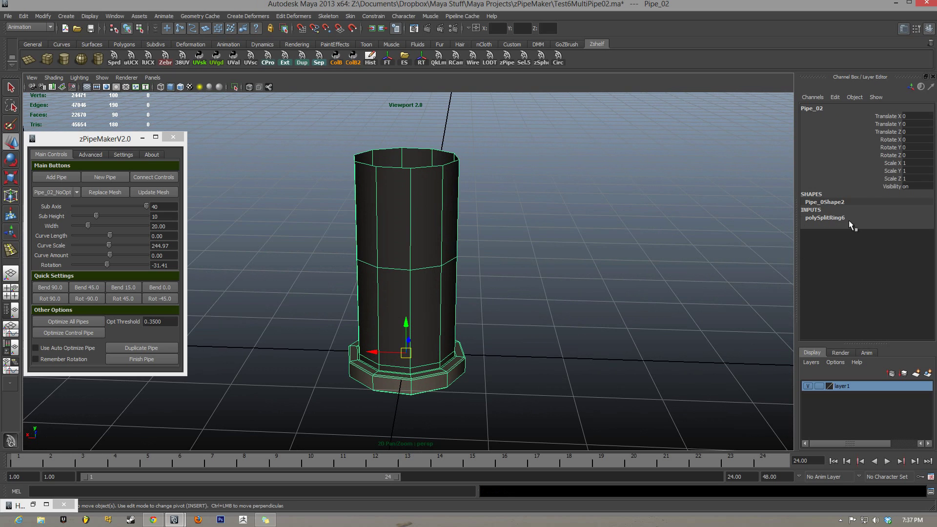
scroll(477, 247, down, 5)
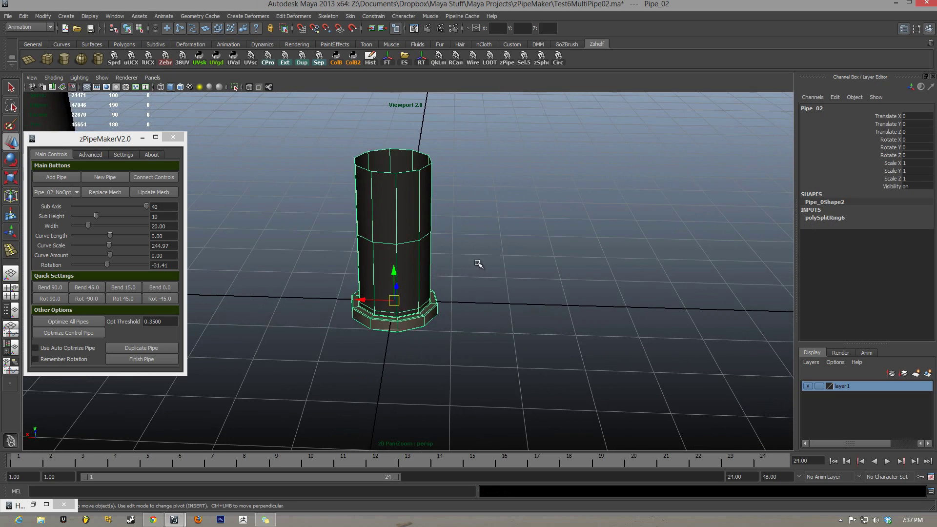
middle_drag(490, 297, 634, 292)
scroll(541, 289, down, 4)
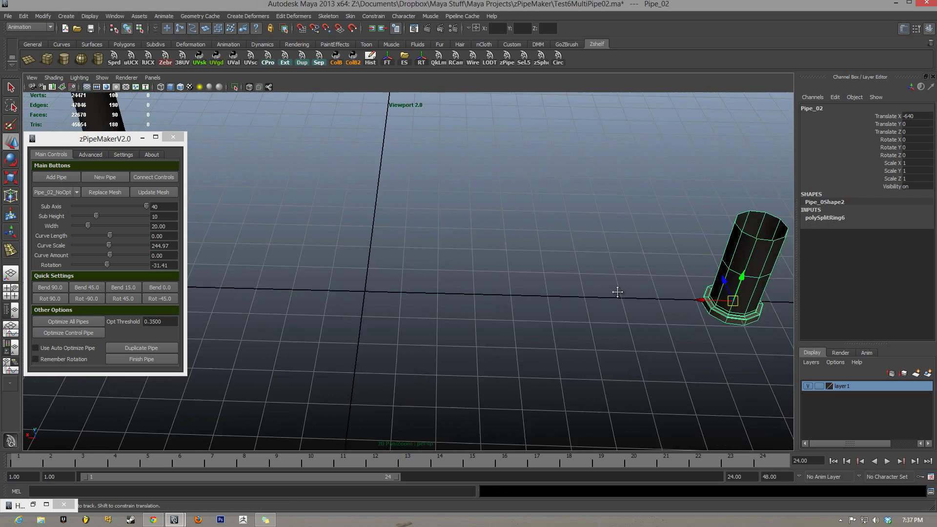
drag(542, 288, 654, 254)
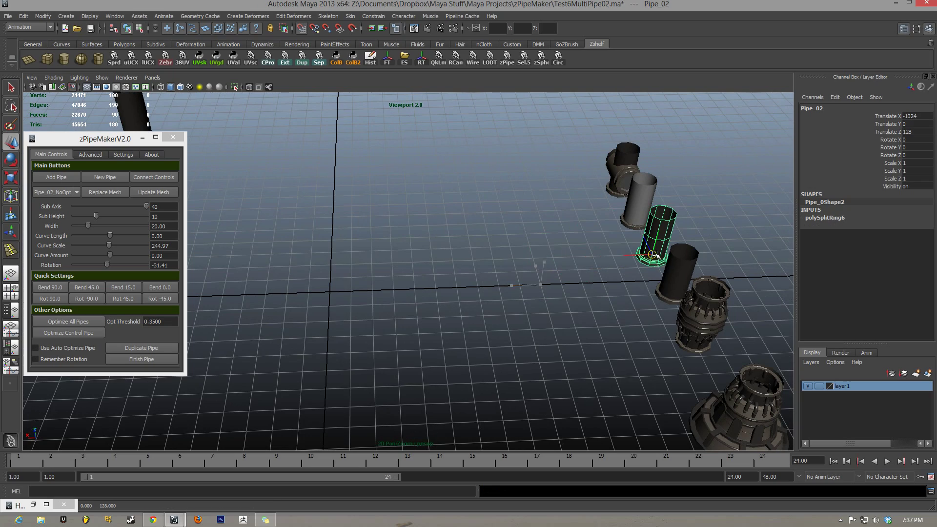
- Choose Pipe_02 as the custom mesh and replace the mesh of every segment in the curved pipe with it
alt+drag(445, 254, 491, 244)
click(464, 272)
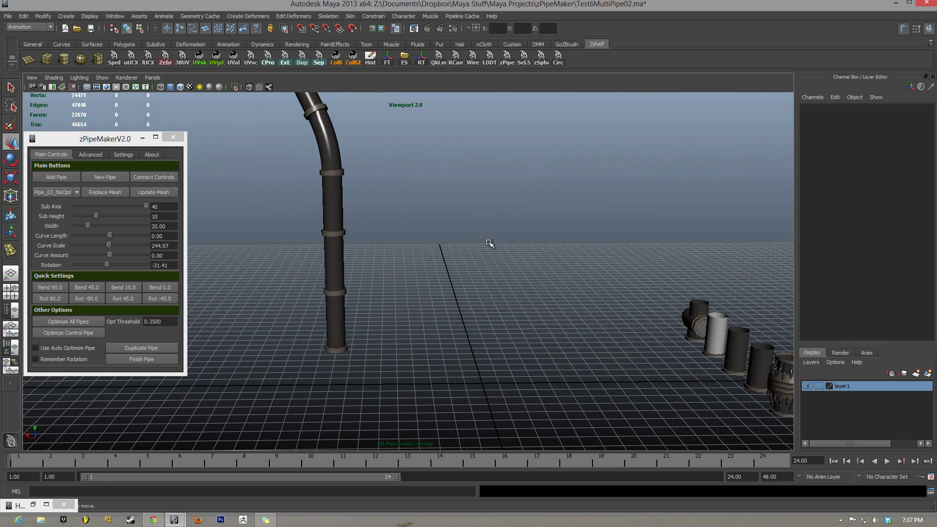
alt+drag(447, 217, 405, 199)
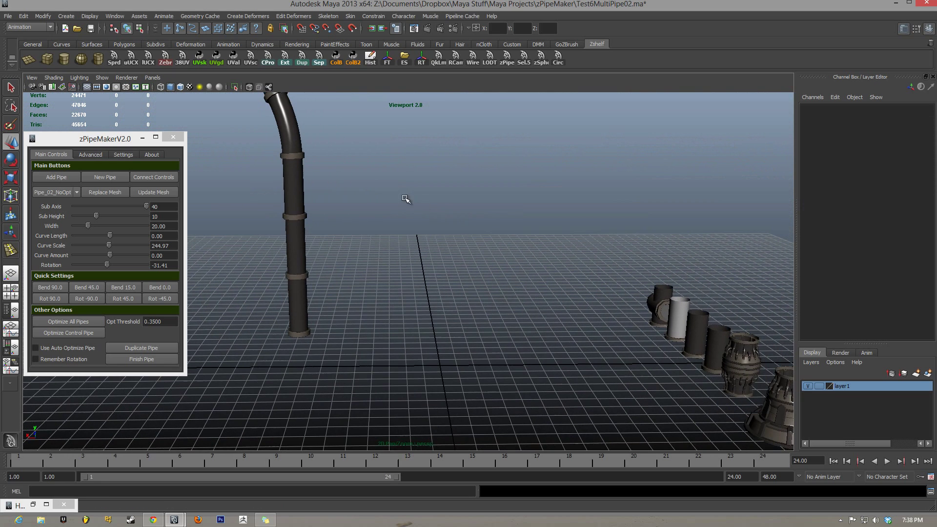
click(697, 331)
alt+drag(569, 360, 260, 262)
click(74, 195)
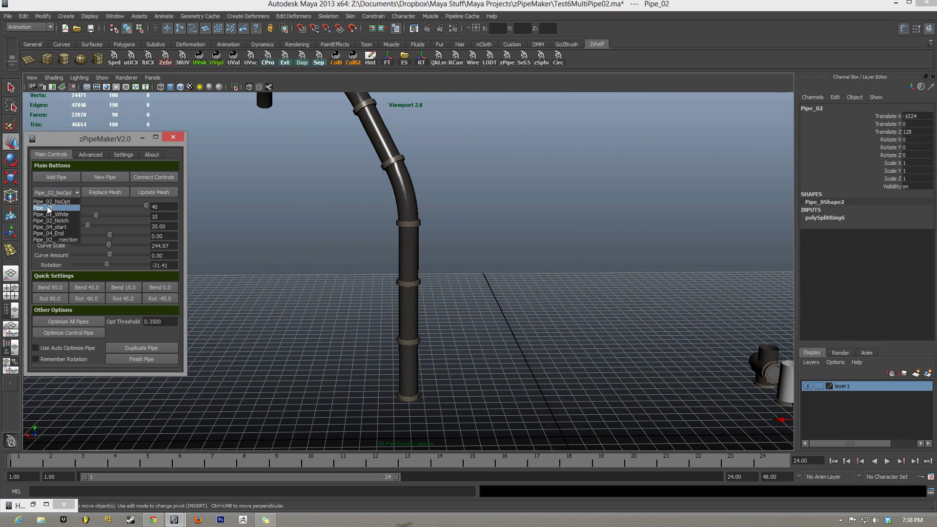
click(42, 208)
alt+drag(456, 194, 258, 382)
alt+drag(284, 272, 273, 195)
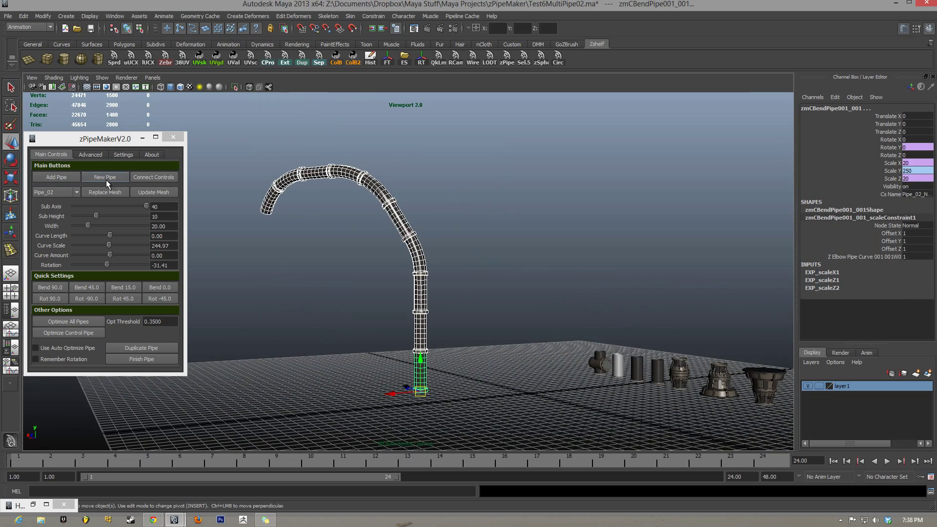
click(436, 199)
- Turn on Use Auto Optimize Pipe and optimize the straight segments near the pipe's base
alt+right_drag(439, 204, 460, 254)
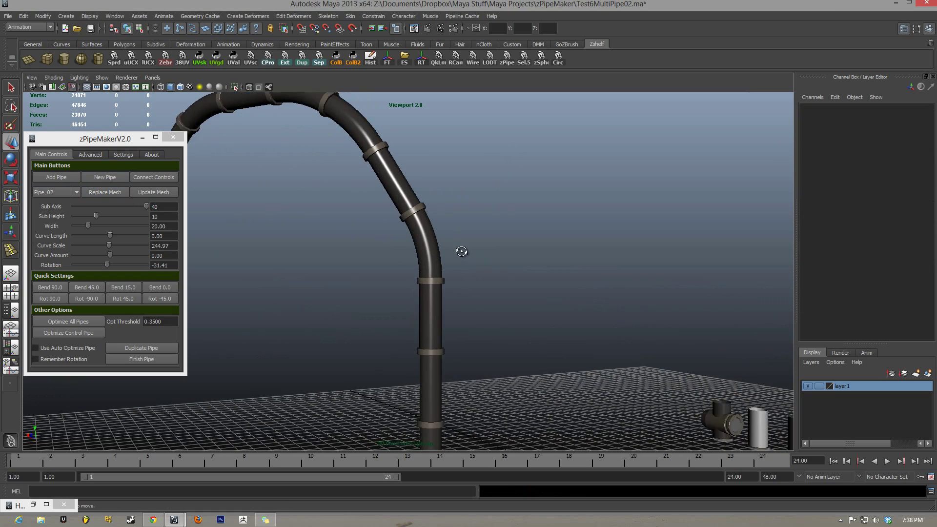
alt+drag(460, 253, 486, 268)
alt+right_drag(486, 269, 429, 244)
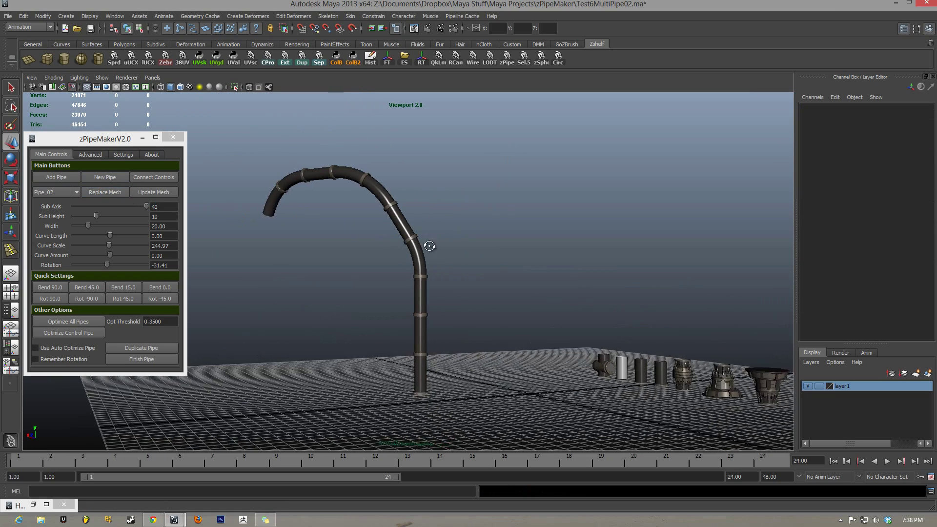
mouse_move(429, 244)
alt+mouse_down()
mouse_move(432, 261)
mouse_move(415, 246)
alt+mouse_up()
click(433, 260)
click(351, 225)
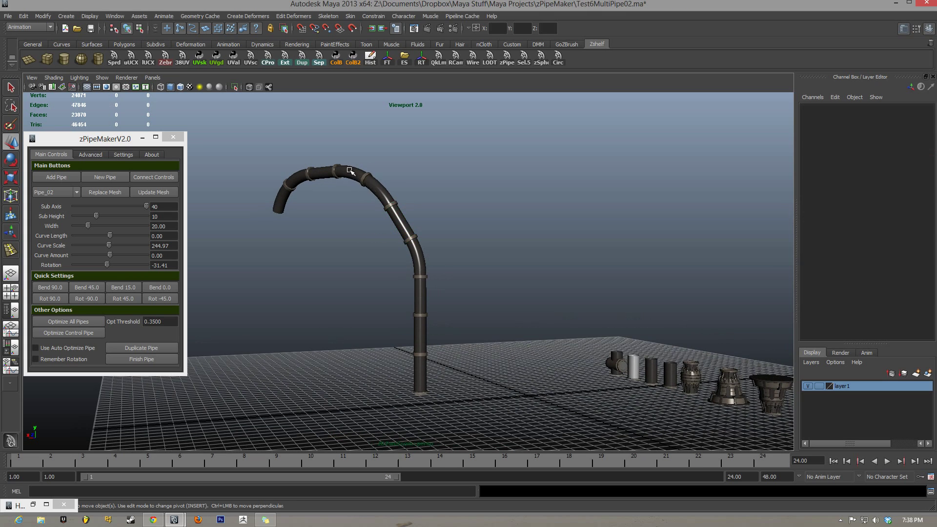
click(321, 171)
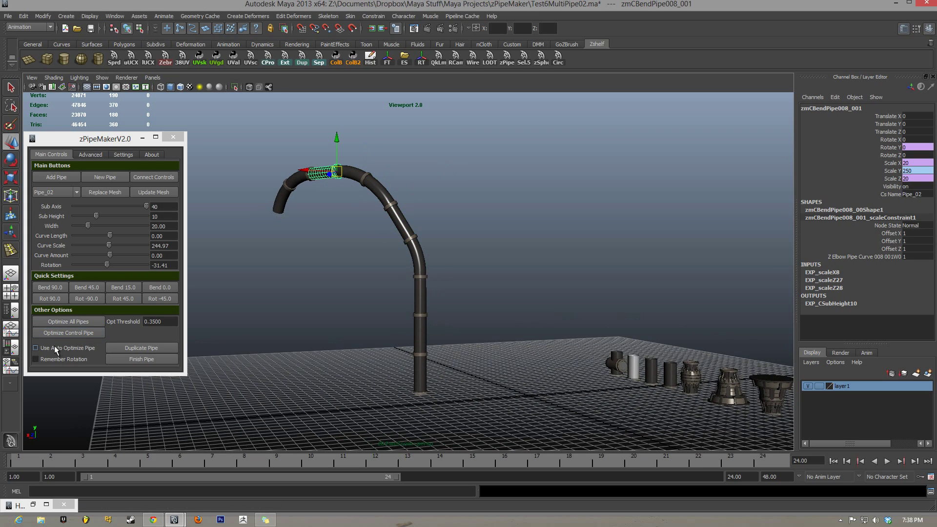
alt+drag(438, 335, 388, 325)
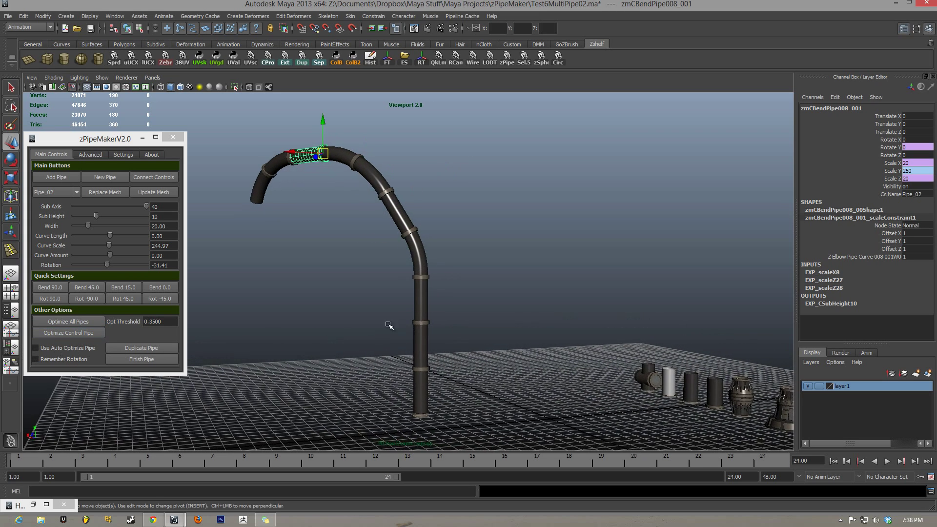
click(57, 347)
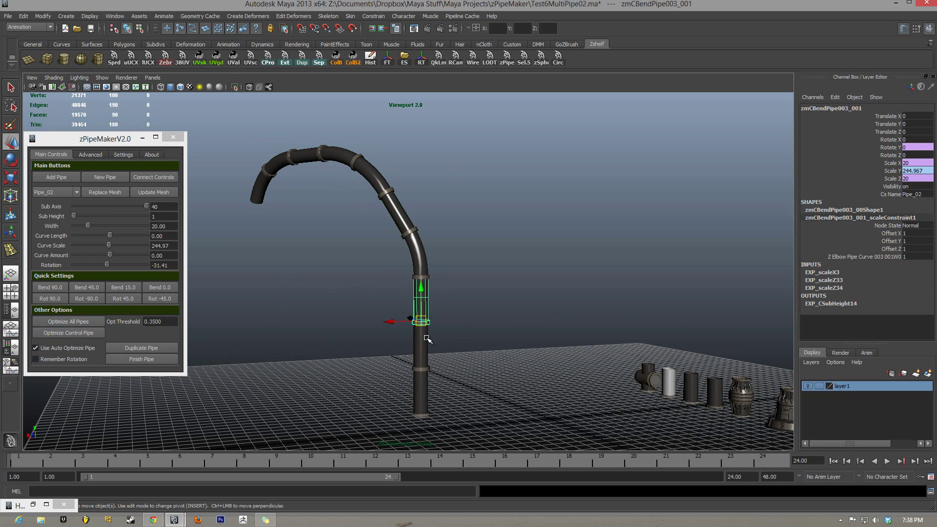
alt+drag(422, 388, 405, 230)
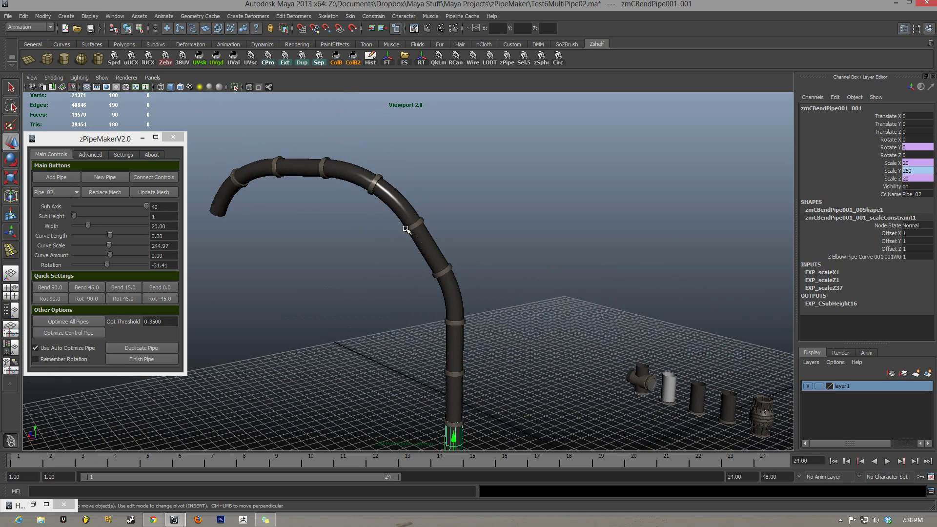
- Extend the pipe's free end with new bent Pipe_02 segments that turn it downward into a hook
click(398, 204)
scroll(425, 253, up, 3)
alt+middle_drag(432, 220, 429, 275)
click(104, 177)
mouse_move(110, 254)
mouse_down()
mouse_move(99, 252)
mouse_move(125, 257)
mouse_move(103, 258)
mouse_up()
alt+drag(400, 258, 406, 307)
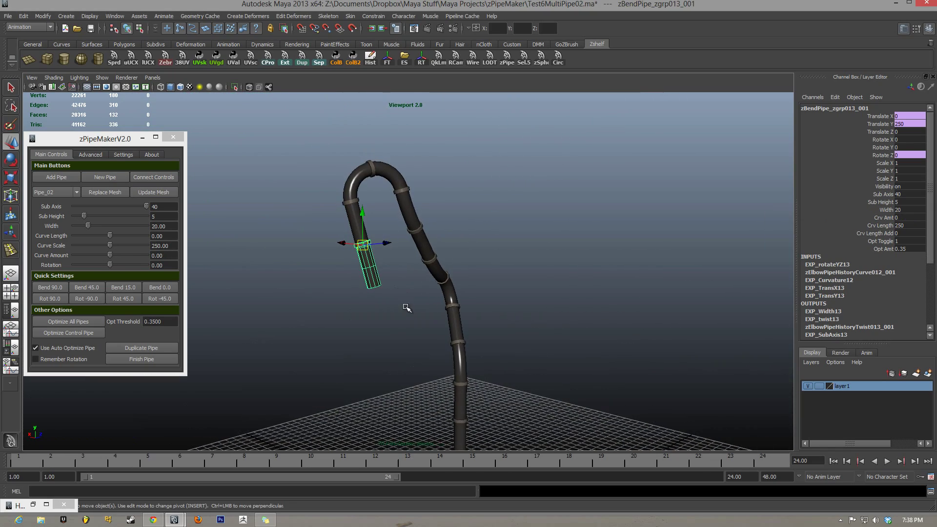
- Continue the hook downward with straight segments, ending in a segment with Curve Amount -31.41
click(151, 288)
mouse_move(110, 256)
mouse_down()
mouse_move(118, 256)
mouse_move(107, 259)
mouse_up()
alt+drag(358, 315, 346, 275)
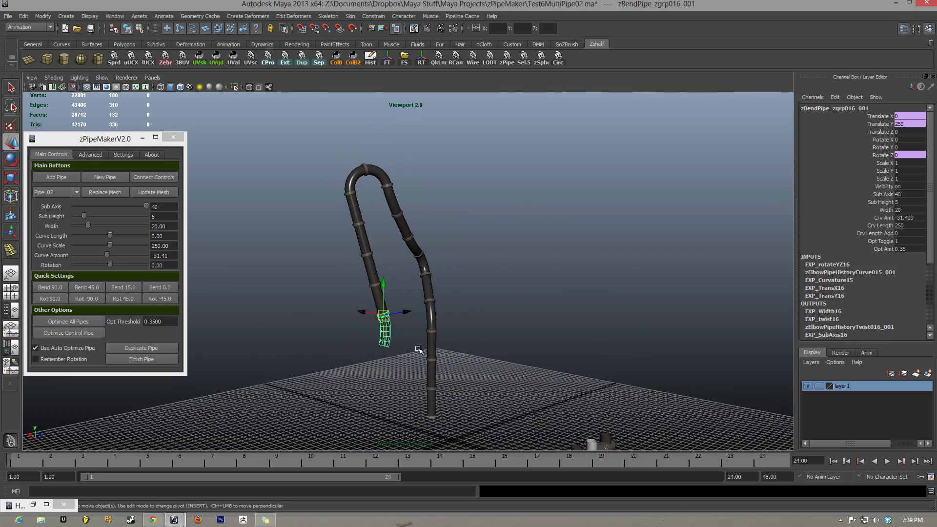
alt+drag(418, 349, 369, 275)
- Add another segment at the pipe's end, rotate it in 90-degree increments, and apply the 15-degree bend preset
click(70, 178)
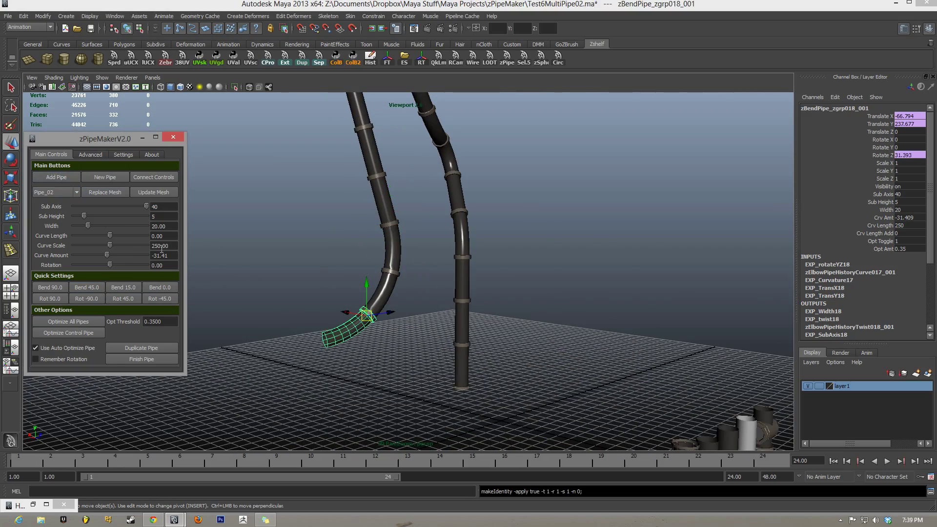
click(54, 299)
click(53, 299)
click(52, 299)
click(51, 299)
click(50, 299)
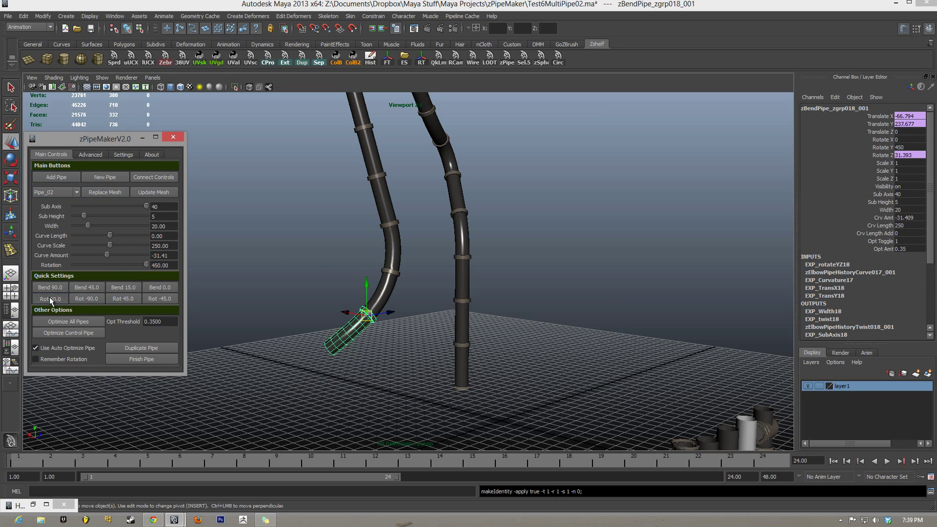
click(127, 287)
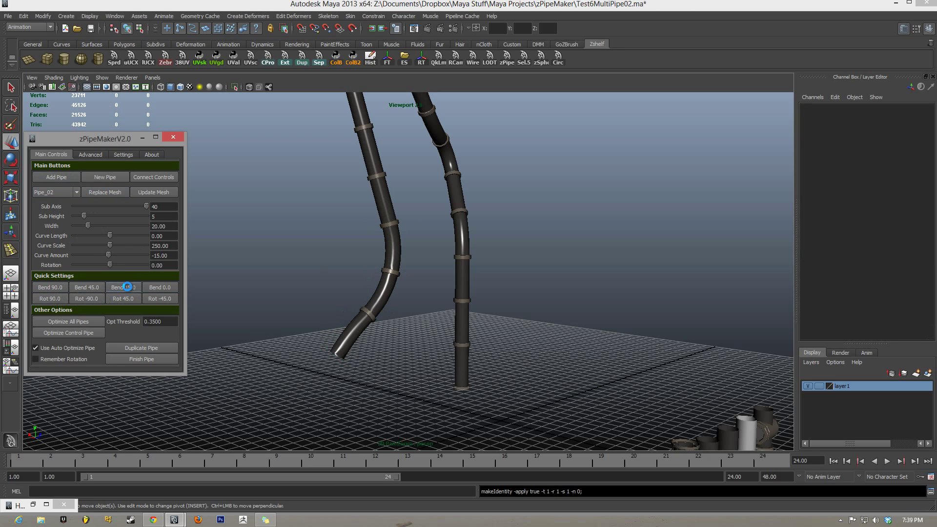
- Add a further segment to the pipe's end with Curve Amount -36.24 so it bends toward the ground
alt+drag(439, 273, 168, 254)
click(159, 177)
drag(109, 255, 108, 258)
click(414, 313)
scroll(410, 312, down, 5)
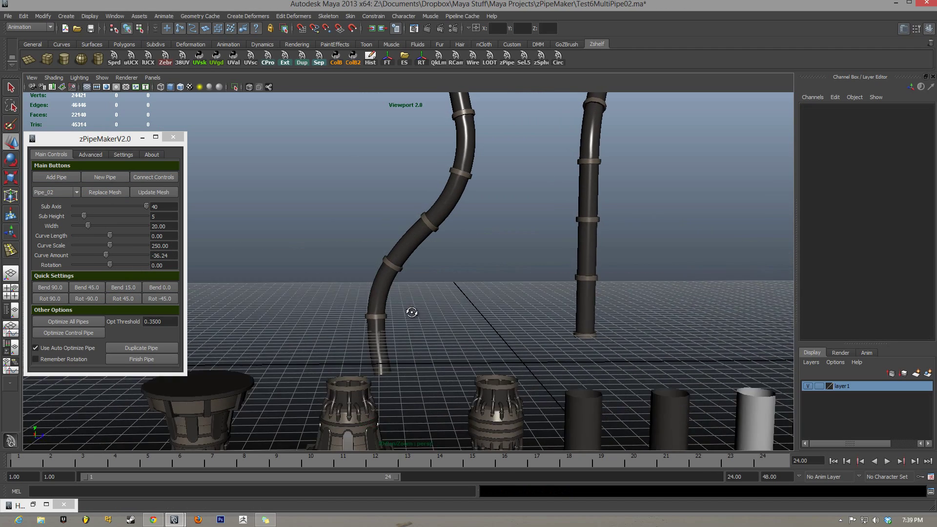
- Delete the surplus last segment at the pipe's free end
click(418, 350)
key(Insert)
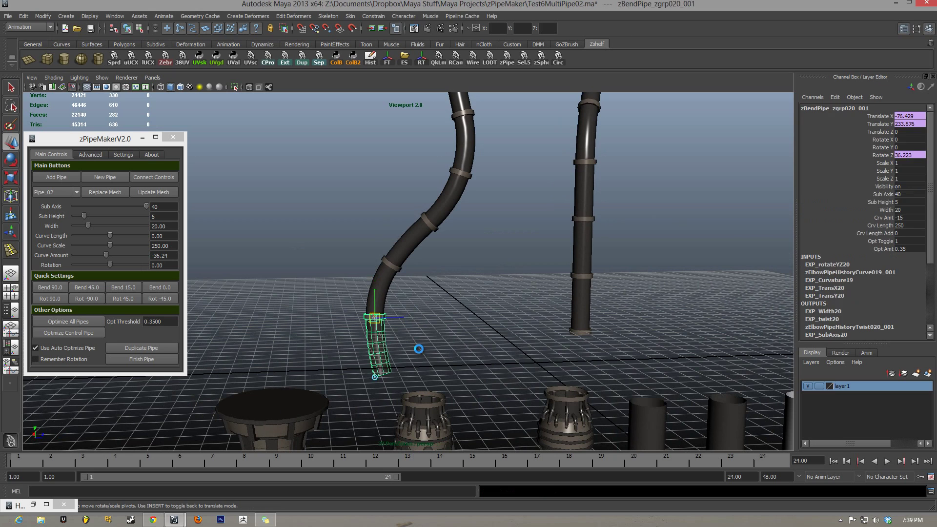
key(Delete)
alt+drag(491, 287, 539, 274)
- Replace the pipe's first segment at the base with the Pipe_04_start mesh
click(544, 280)
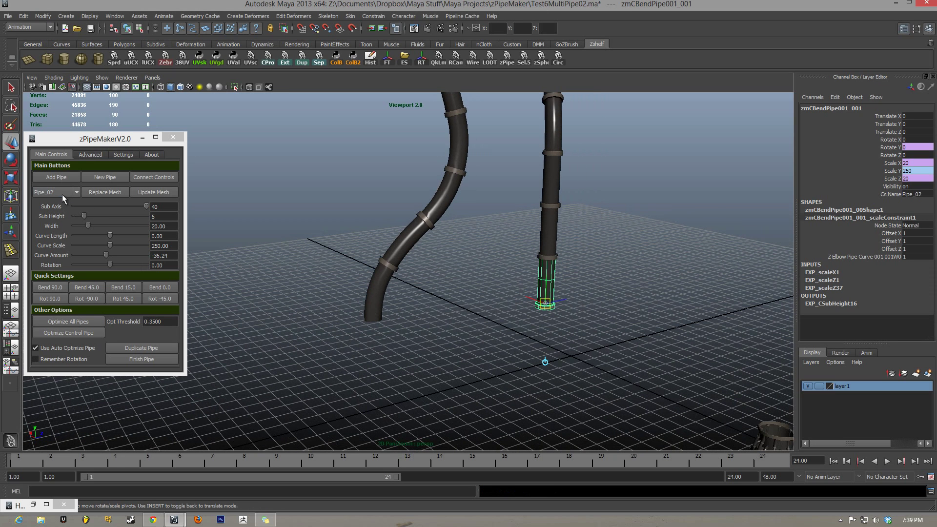
click(67, 193)
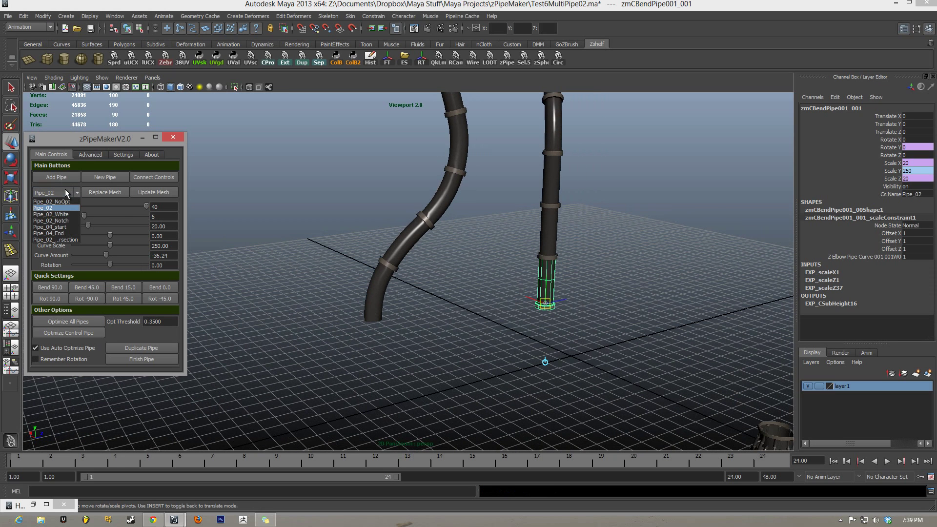
click(57, 228)
click(110, 193)
- Replace the last segment at the pipe's free end with the Pipe_04_End mesh
click(388, 283)
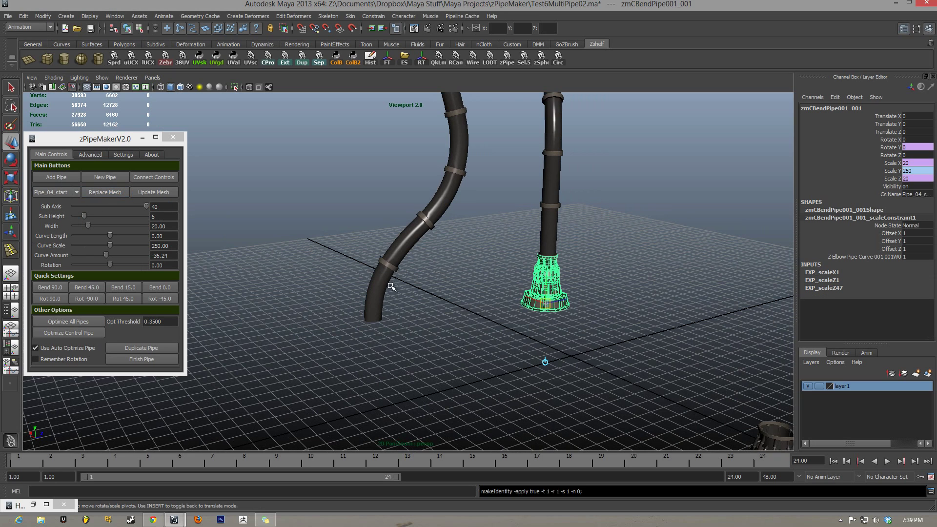
click(381, 290)
click(67, 192)
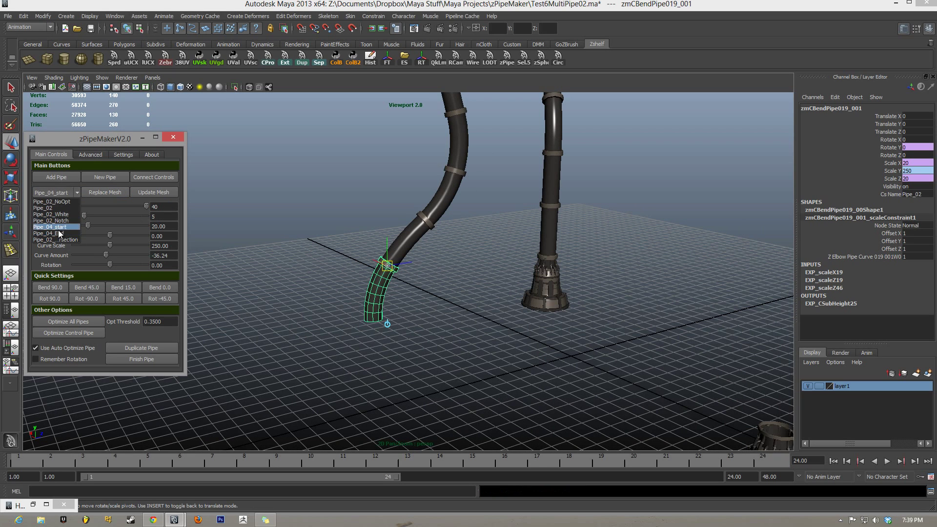
click(49, 233)
click(105, 192)
scroll(510, 335, down, 3)
click(510, 335)
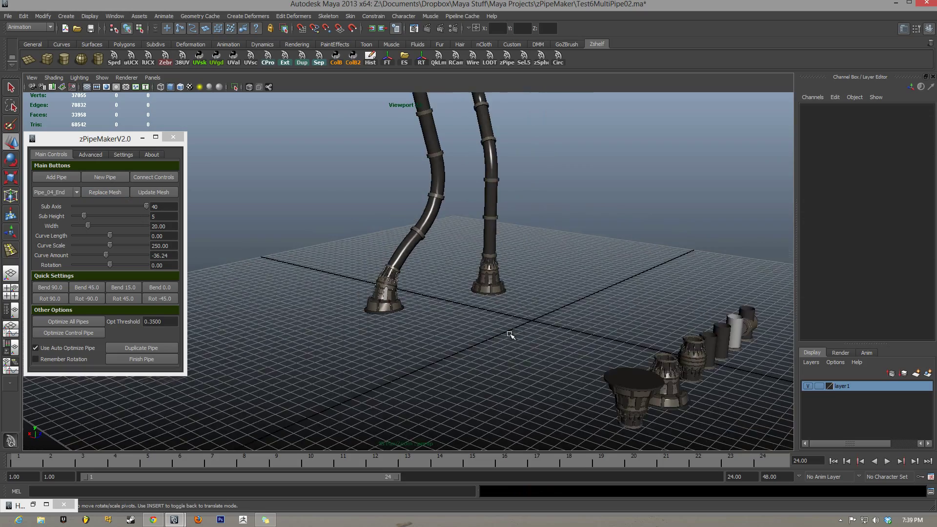
- Examine the Pipe_04_start and Pipe_04_End source meshes up close, and review the whole assembled pipe
alt+drag(510, 334, 405, 207)
click(459, 276)
key(f)
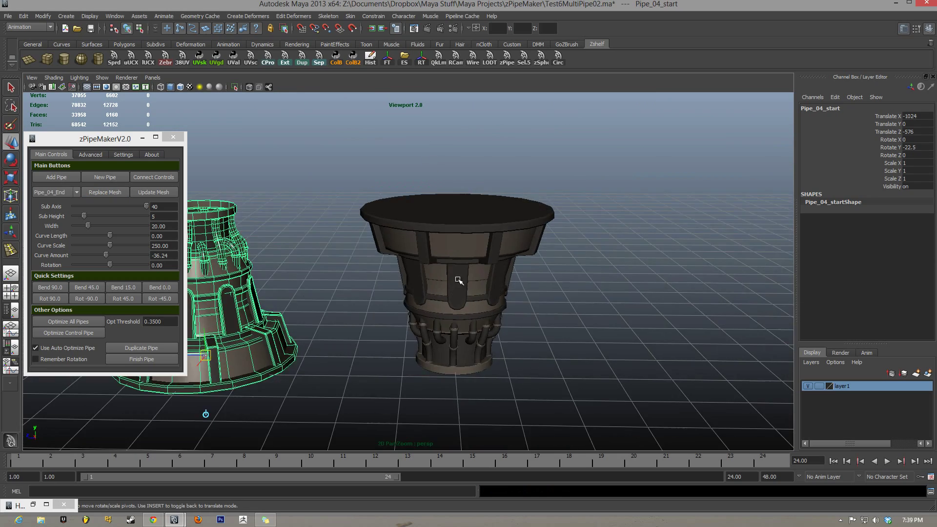
alt+right_drag(454, 278, 428, 262)
click(429, 261)
scroll(411, 259, up, 3)
alt+middle_drag(412, 259, 382, 287)
alt+drag(382, 287, 324, 224)
scroll(341, 246, up, 4)
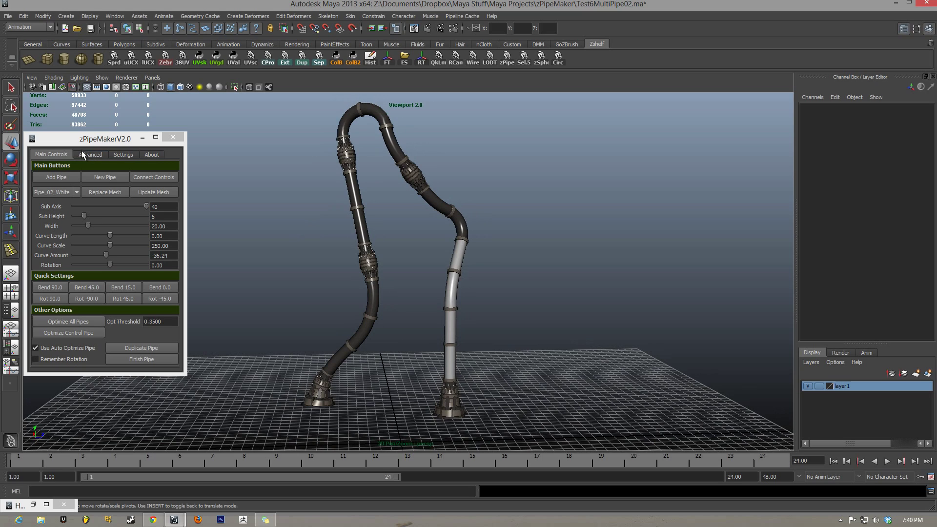
- Select every pipe segment that uses the Pipe_02_White mesh through the custom mesh list editor
click(82, 152)
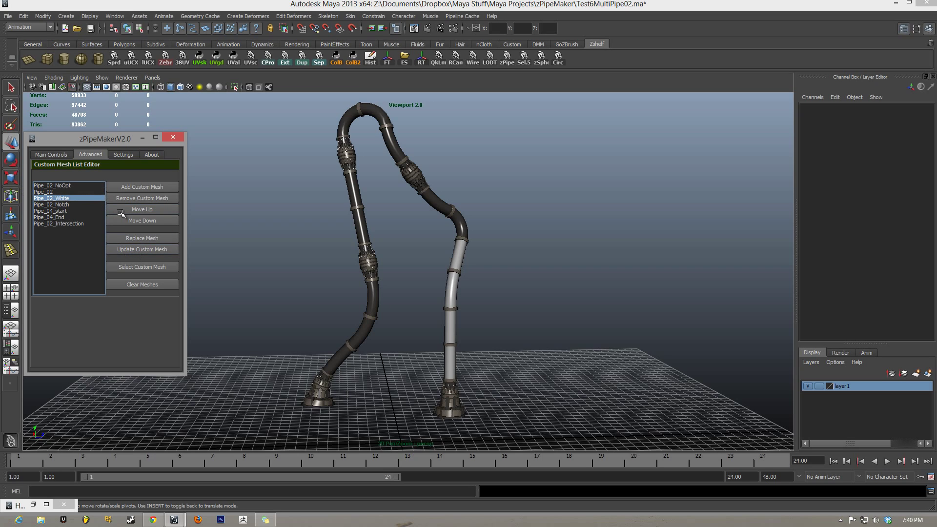
click(132, 268)
scroll(416, 251, up, 5)
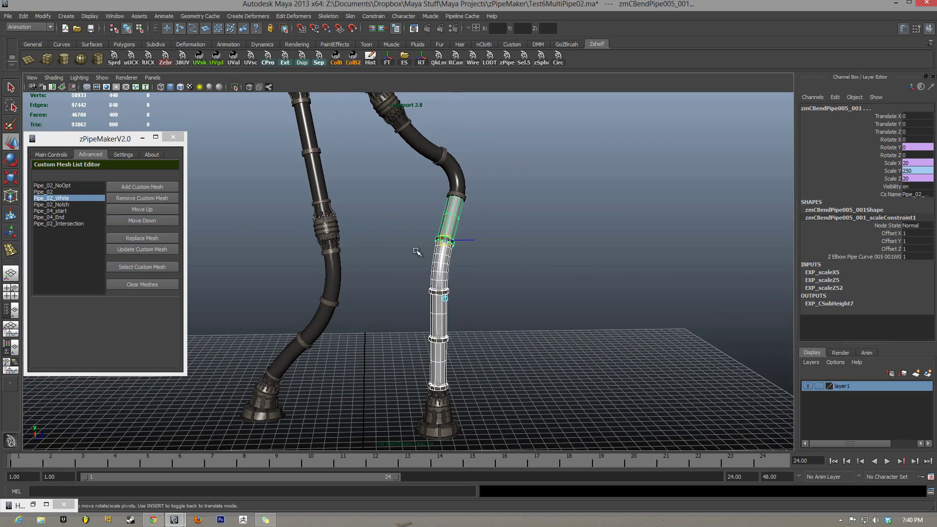
scroll(417, 251, down, 8)
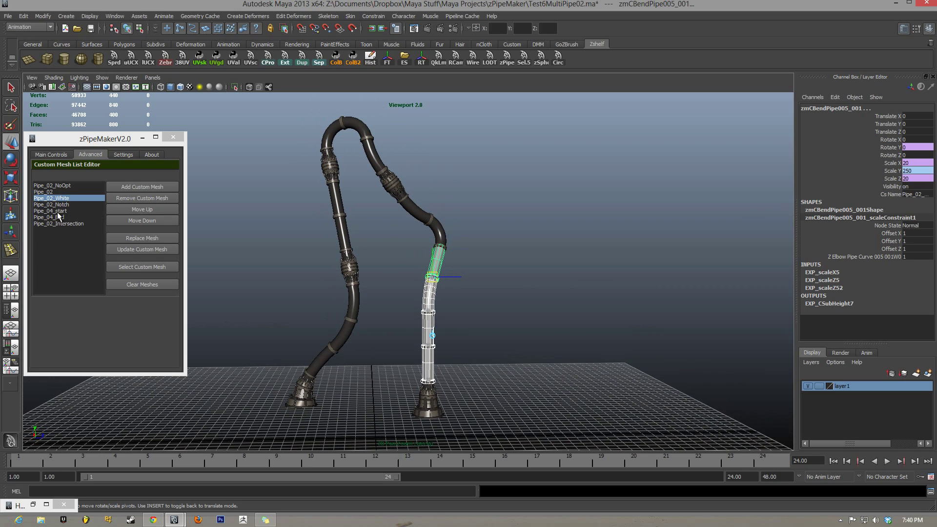
- Select the segments of all listed custom meshes, from Pipe_02_NoOpt to Pipe_02_Intersection, and clear the object selection
drag(60, 186, 60, 193)
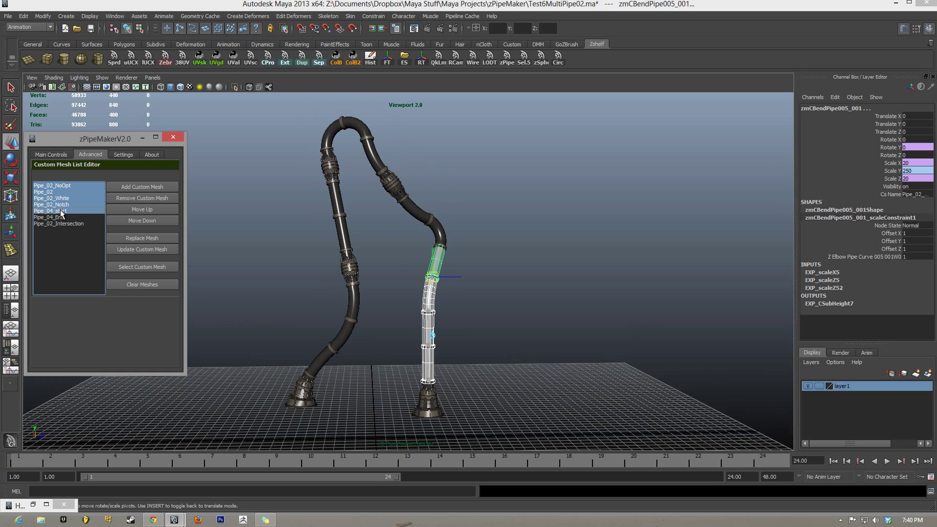
click(119, 264)
click(273, 268)
- Inspect the pipe from several angles, focusing on the notched coupling segments and how they join their neighbours
scroll(418, 270, up, 5)
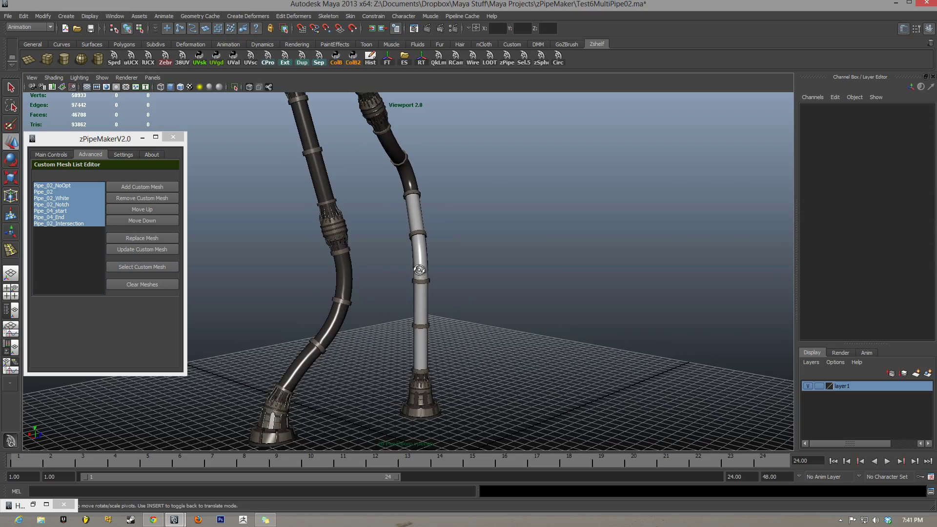
alt+drag(419, 270, 453, 338)
scroll(433, 306, up, 5)
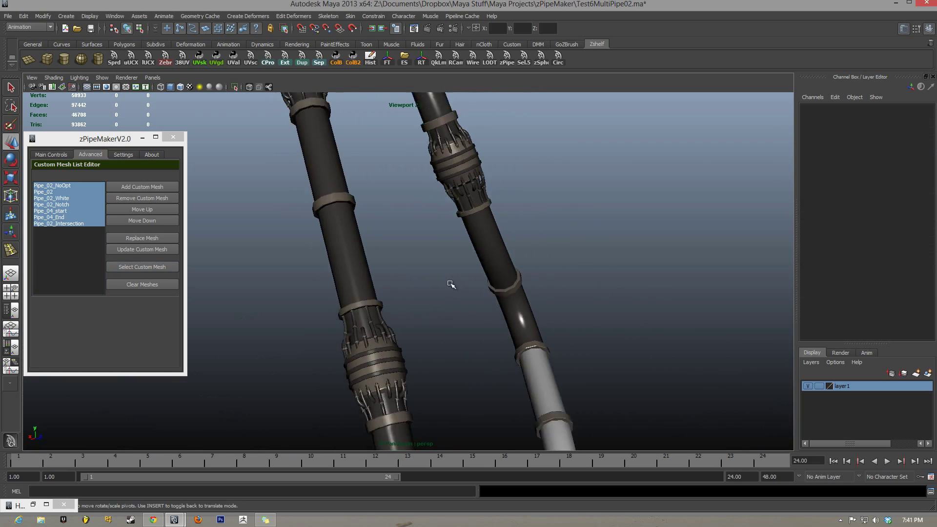
scroll(444, 278, down, 5)
alt+drag(439, 272, 418, 257)
click(405, 295)
scroll(389, 290, up, 5)
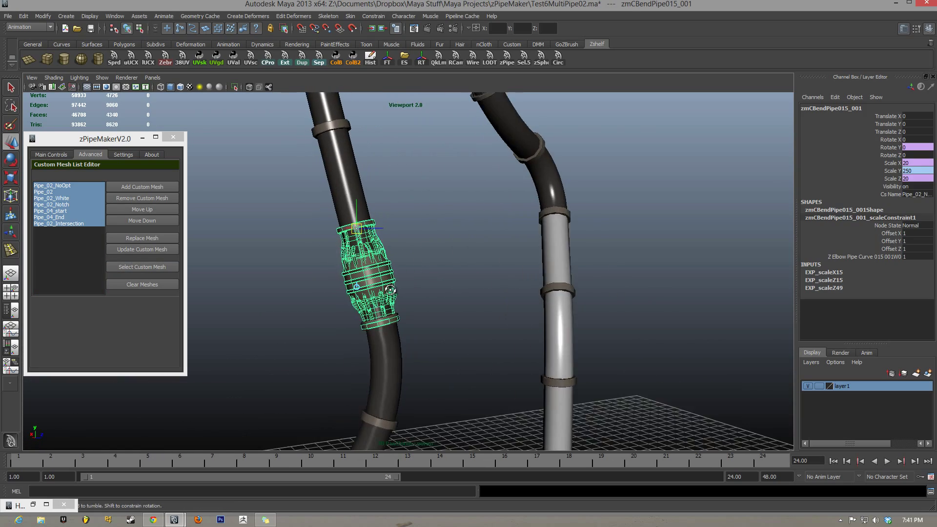
alt+drag(389, 290, 420, 285)
scroll(419, 286, up, 5)
scroll(479, 282, down, 4)
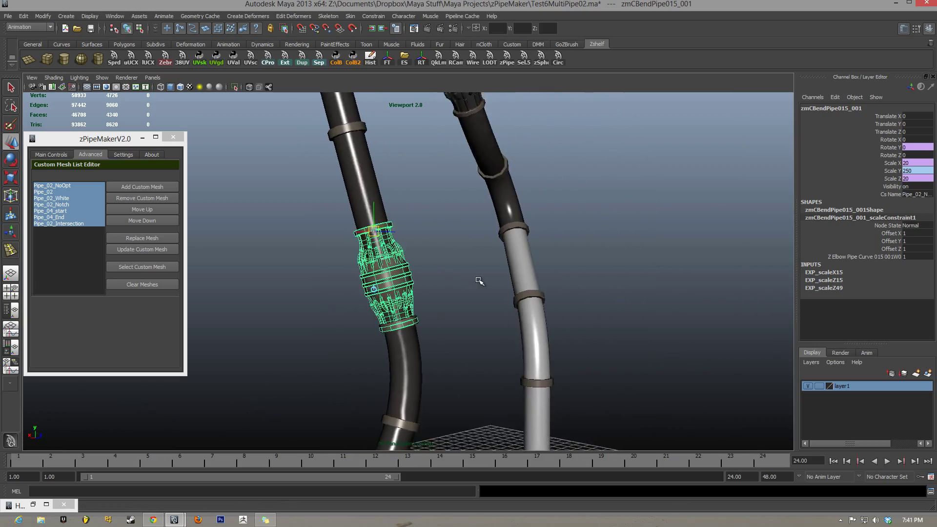
scroll(479, 282, down, 5)
alt+middle_drag(479, 282, 444, 291)
scroll(443, 291, down, 2)
- Shift the middle-section vertices of the Pipe_02_Notch source mesh sideways so its central rings sit off-centre
click(464, 281)
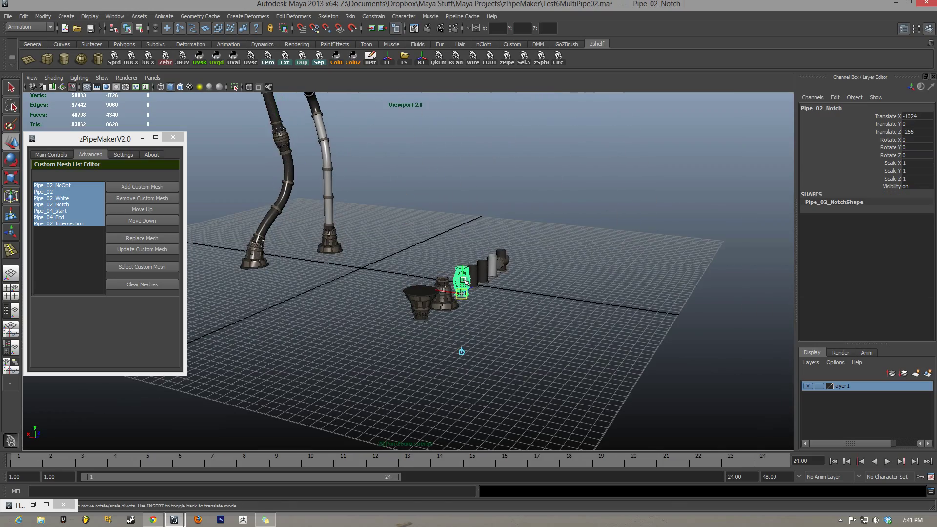
key(f)
alt+drag(463, 281, 534, 306)
key(F8)
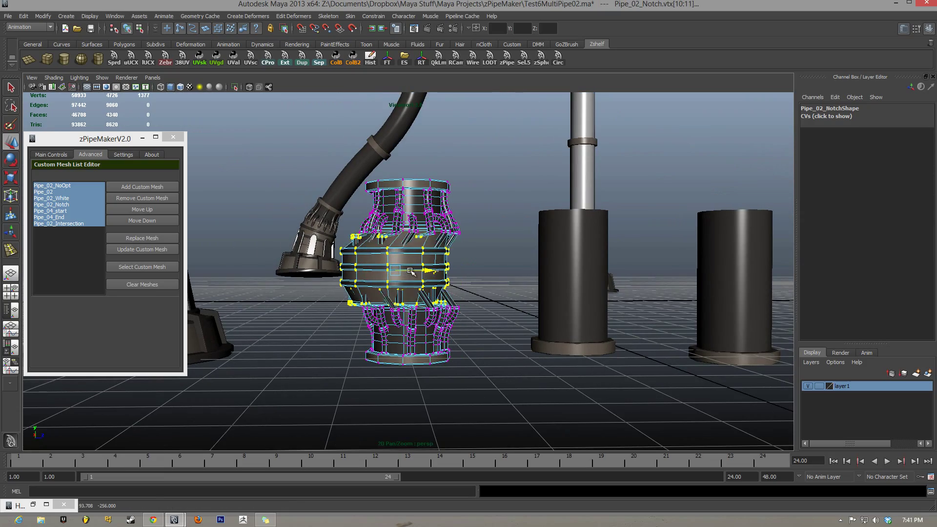
scroll(510, 146, down, 5)
alt+drag(539, 264, 337, 240)
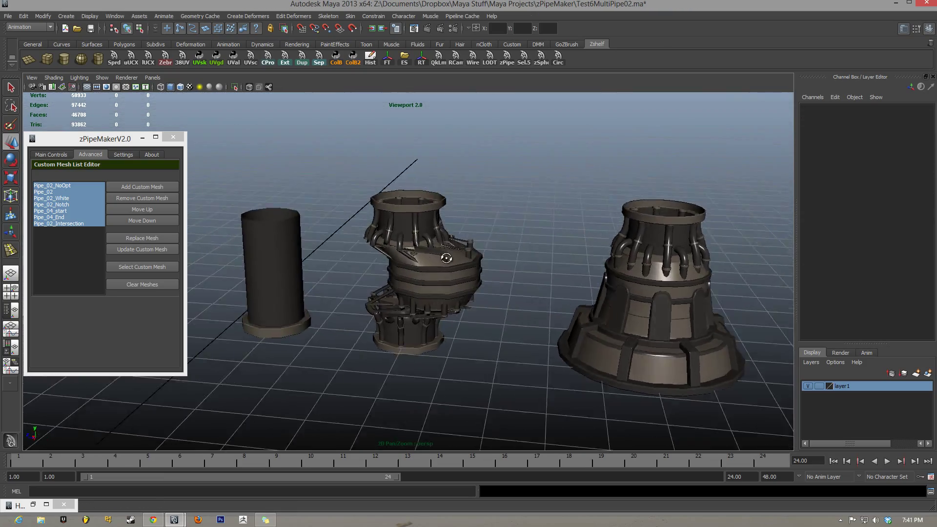
- Update the Pipe_02_Notch custom mesh so the pipe's coupling segments take on the edited shape, and check the couplings
alt+right_drag(336, 240, 383, 247)
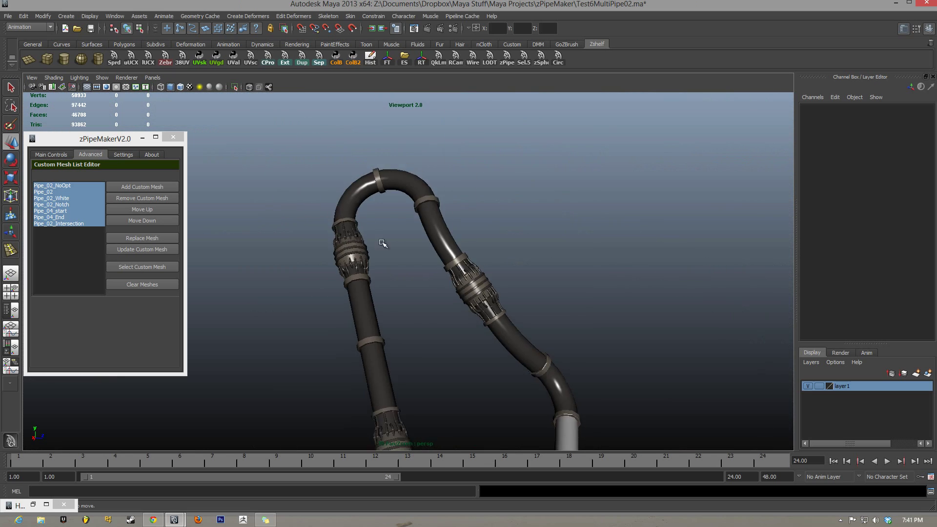
click(60, 204)
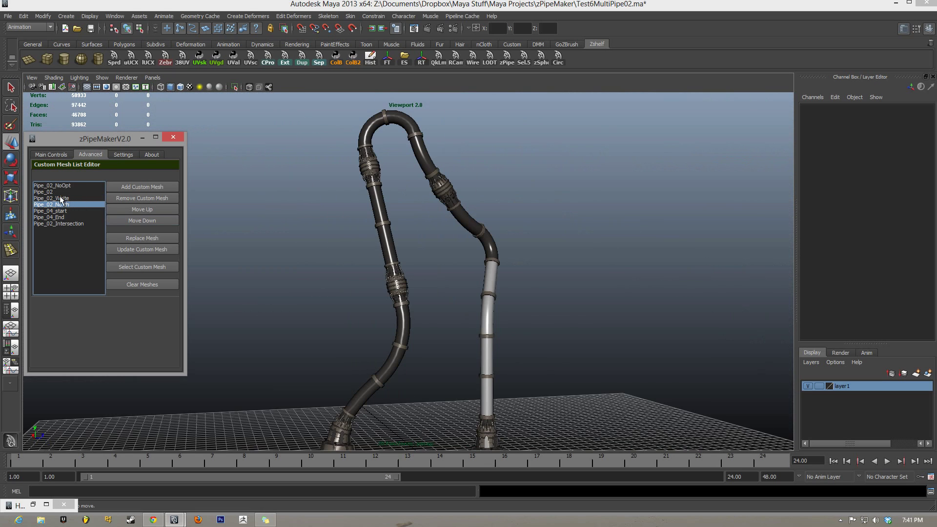
click(50, 155)
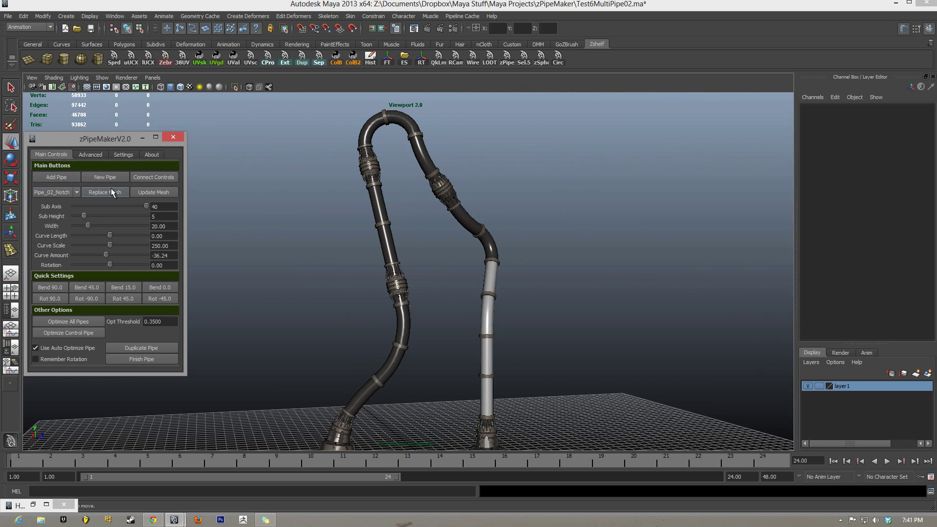
click(154, 193)
alt+drag(462, 206, 440, 216)
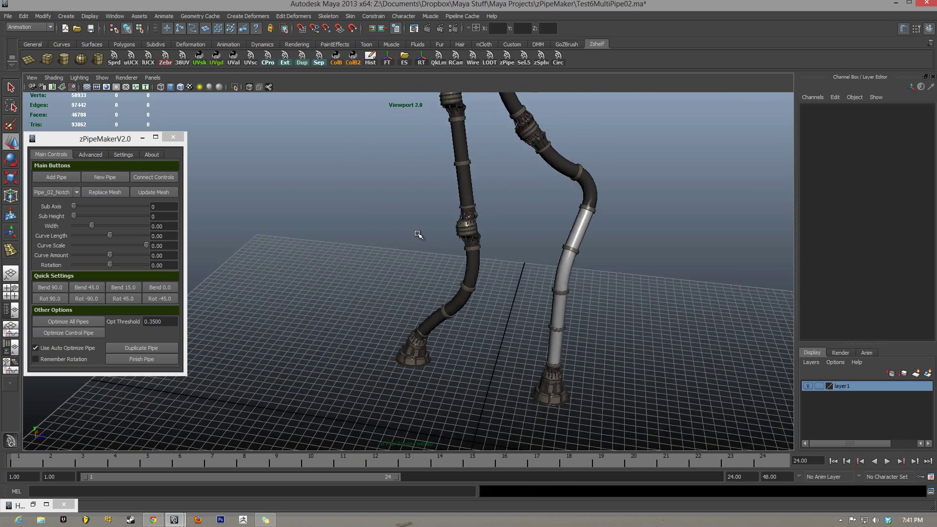
alt+right_drag(440, 215, 434, 263)
alt+middle_drag(364, 314, 378, 363)
alt+right_drag(379, 363, 439, 293)
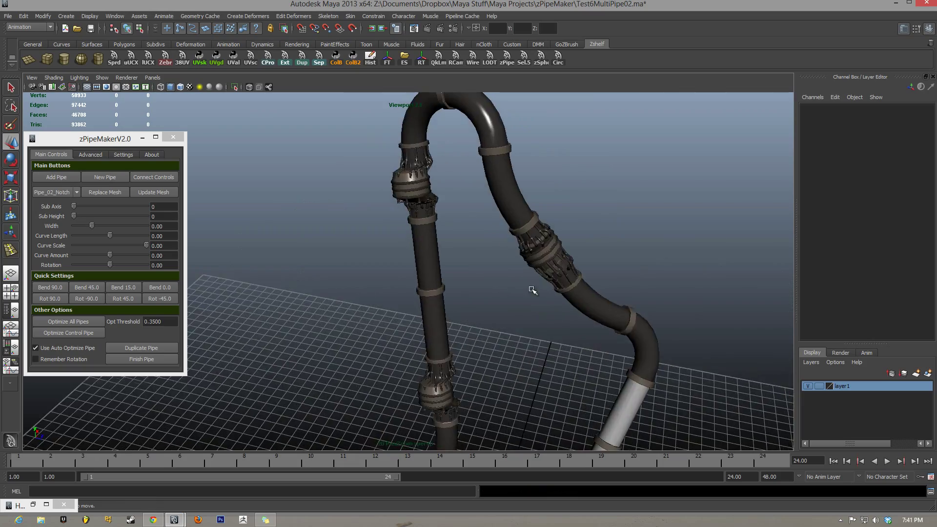
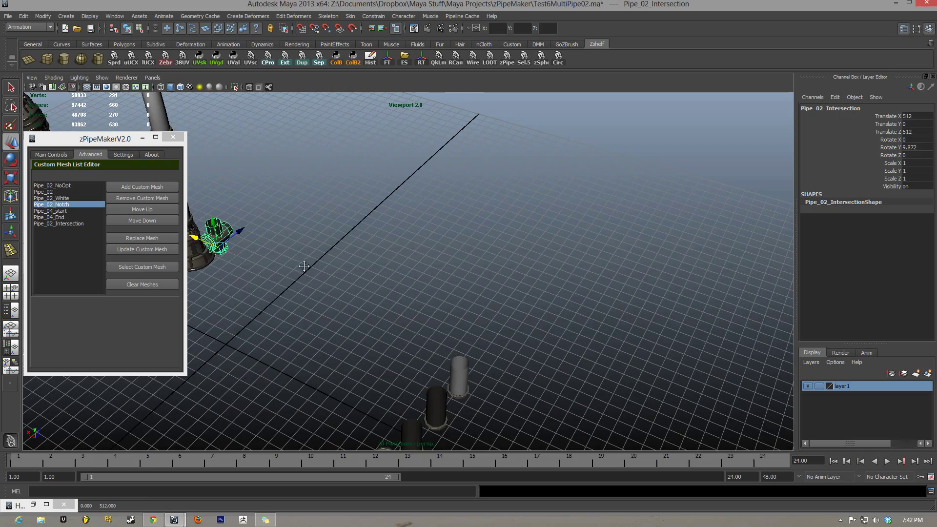
- Move the Pipe_02_Intersection source mesh to X -1024, Z 512, at the end of the row of source meshes
alt+drag(302, 261, 423, 273)
scroll(422, 271, down, 10)
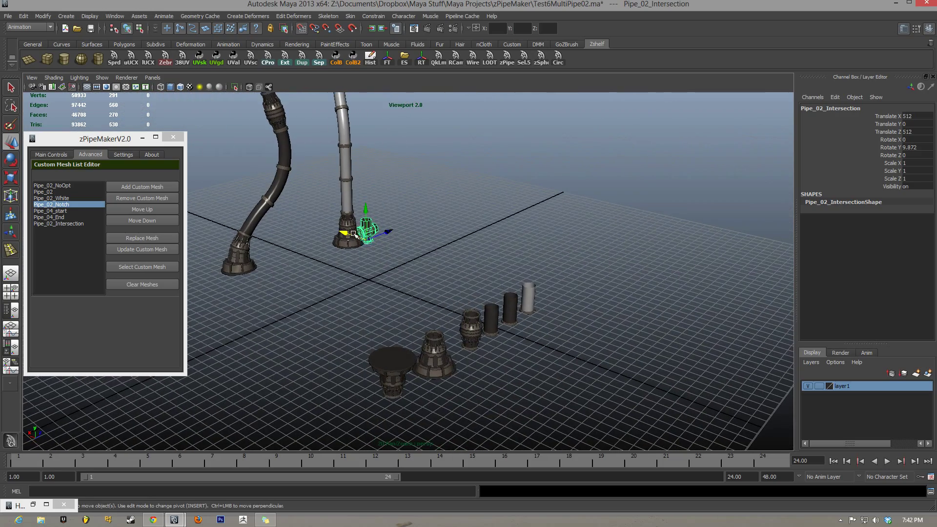
drag(354, 234, 488, 307)
click(488, 308)
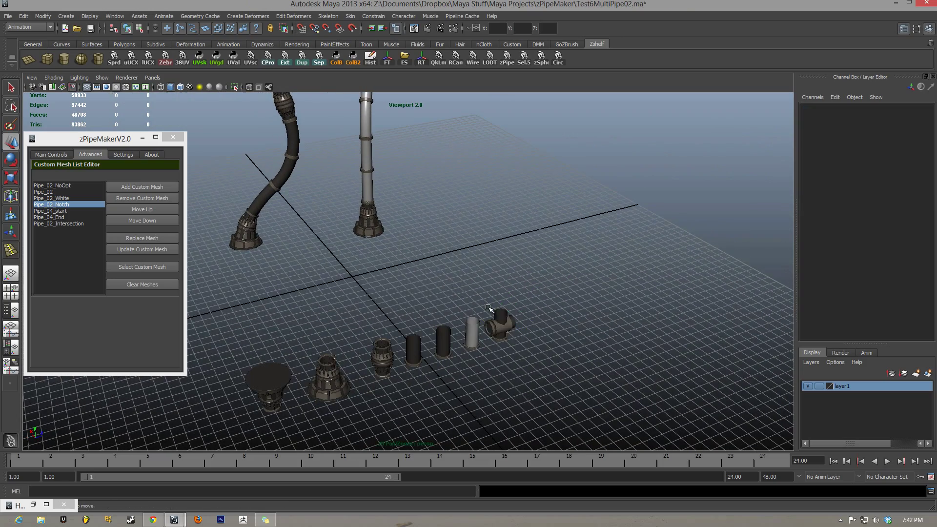
- Highlight Pipe_02_Intersection in the custom mesh list and examine the shape of its source mesh up close
click(501, 326)
alt+drag(435, 226, 380, 254)
scroll(376, 247, up, 4)
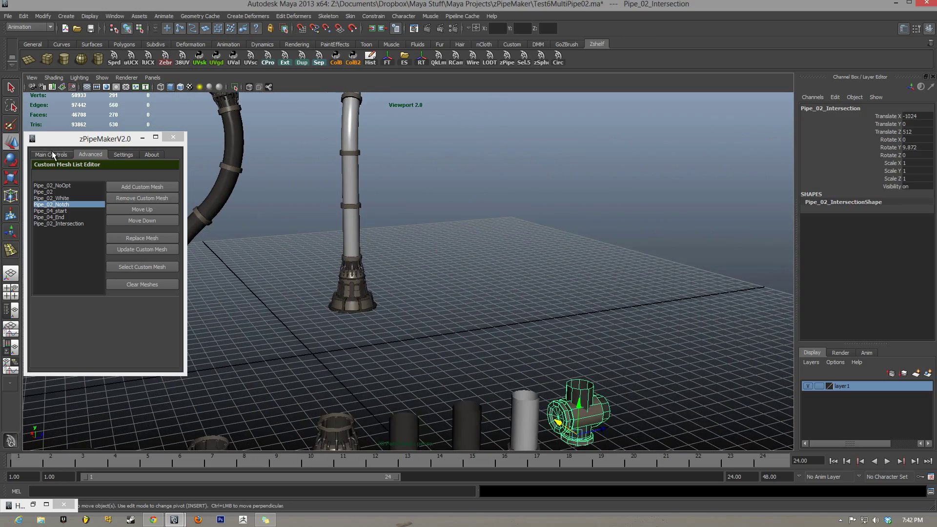
click(52, 153)
click(84, 155)
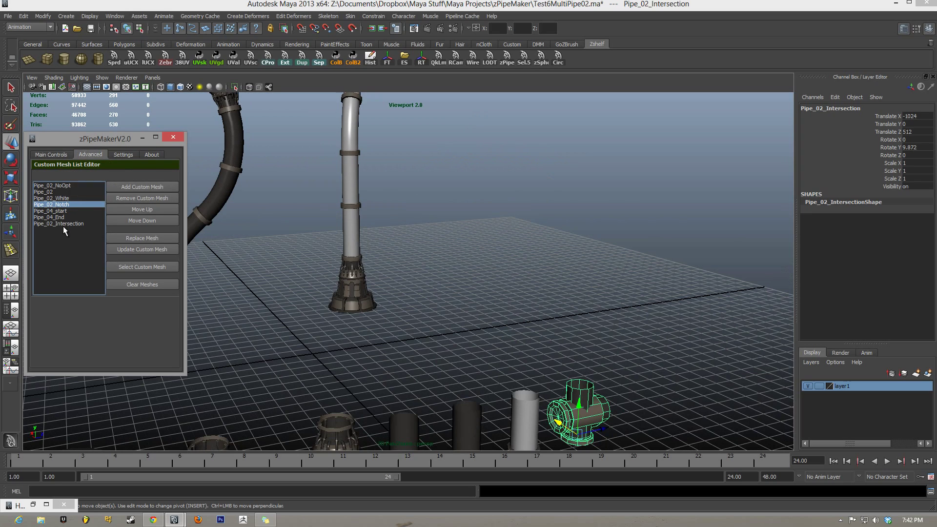
click(63, 224)
click(69, 157)
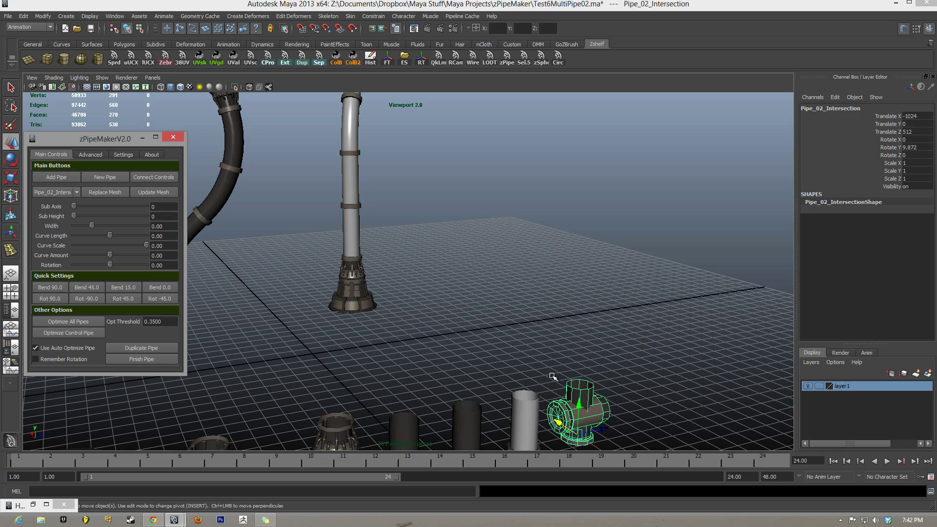
key(f)
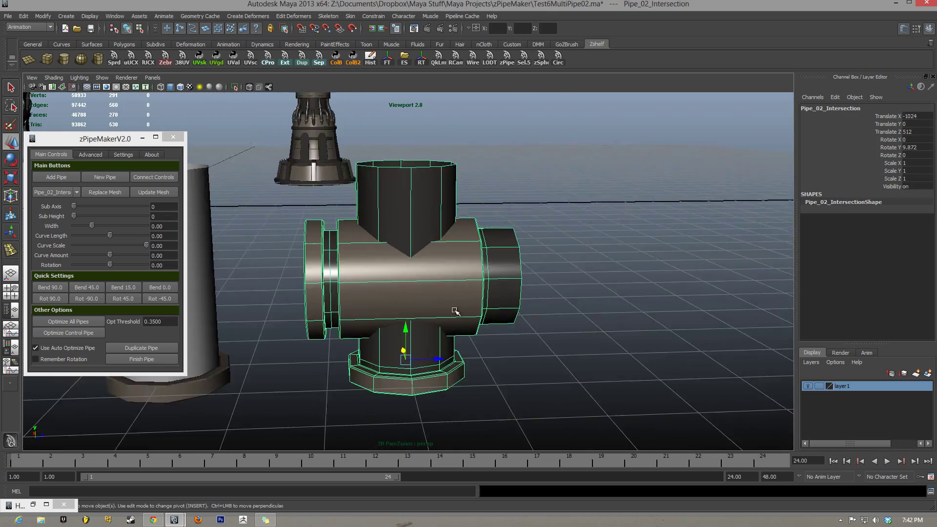
scroll(388, 237, down, 5)
alt+drag(388, 237, 309, 255)
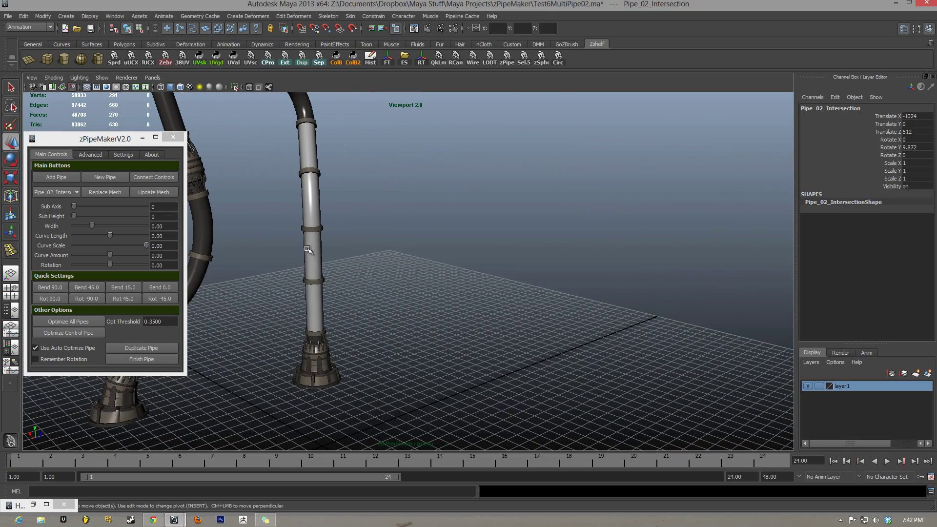
- Replace the white segment second above the pipe's base with the Pipe_02_Intersection mesh
click(311, 251)
click(63, 193)
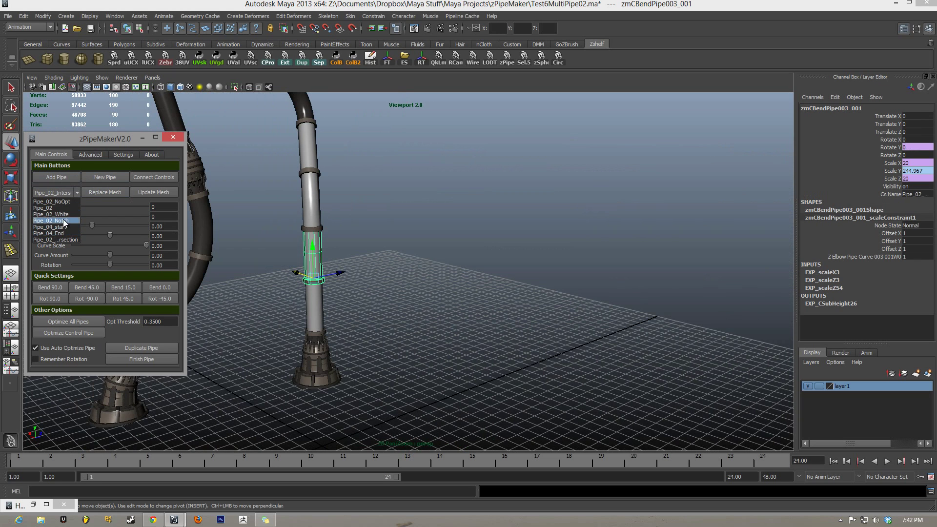
click(56, 240)
click(88, 193)
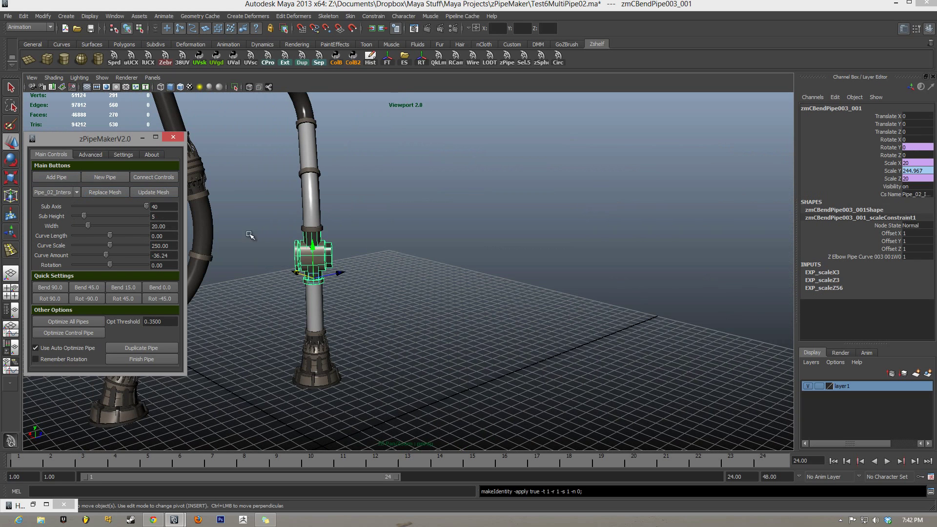
alt+drag(418, 256, 441, 247)
alt+right_drag(441, 247, 478, 299)
click(510, 289)
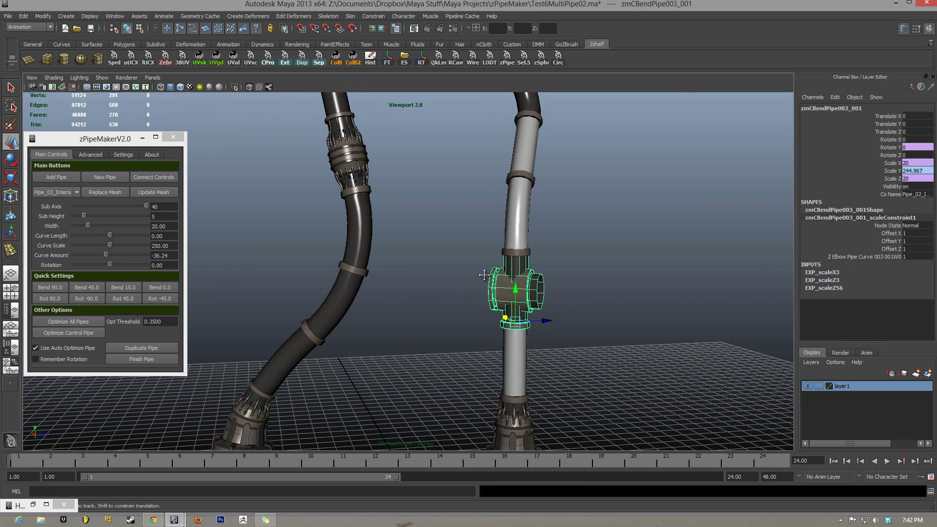
- Connect the controls to the intersection segment and shorten its Curve Scale to about 157.72
key(f)
click(157, 177)
drag(110, 246, 99, 248)
key(f)
scroll(370, 233, down, 5)
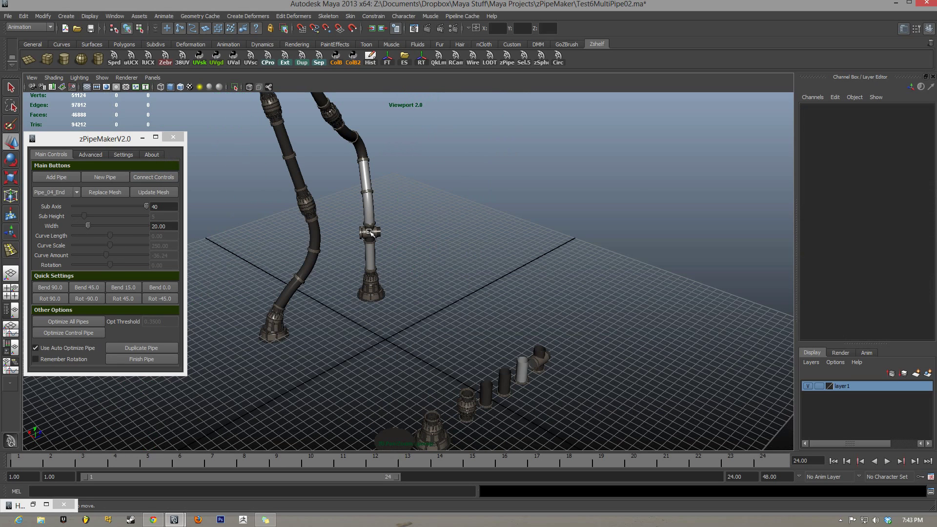
- Create a separate new pipe and replace its mesh with Pipe_02
click(122, 178)
scroll(460, 331, up, 6)
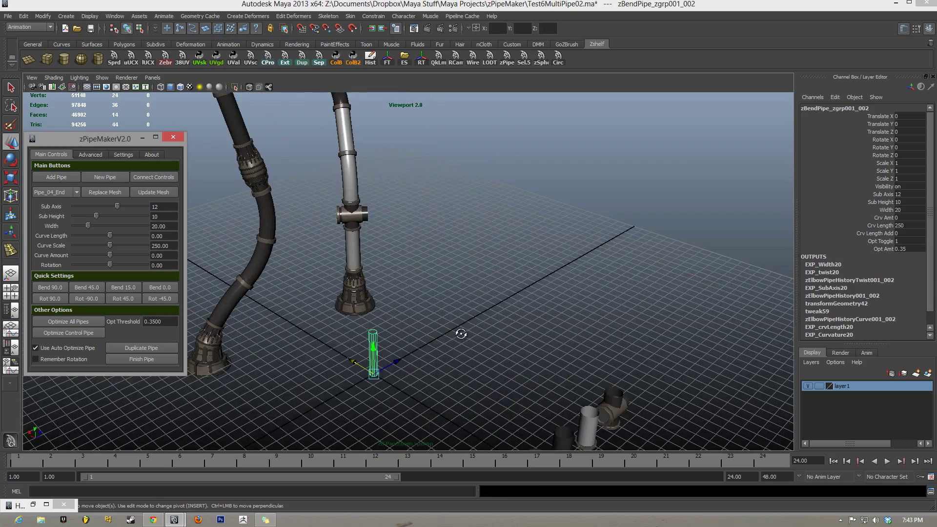
alt+drag(382, 338, 96, 227)
click(63, 190)
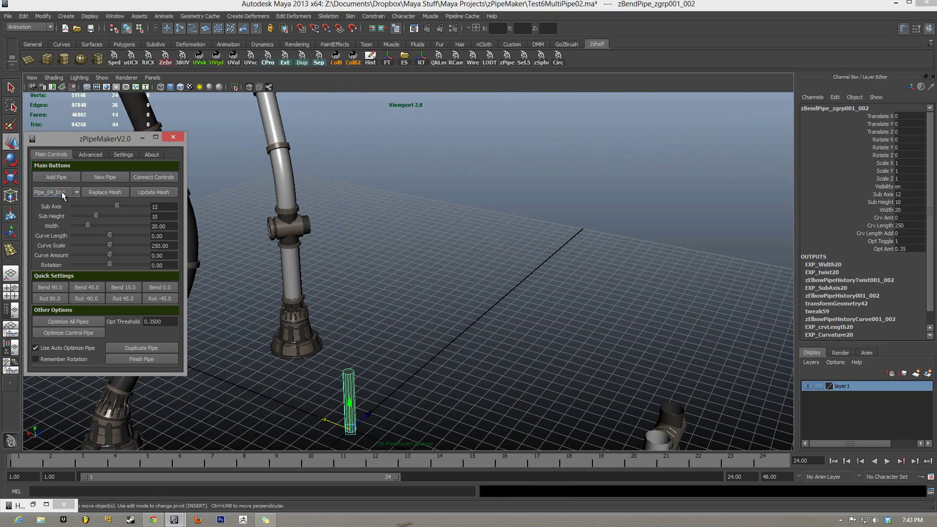
click(59, 214)
click(103, 192)
- Move and rotate the new pipe so it lies sideways with its collar against the intersection segment's side outlet
scroll(425, 264, up, 5)
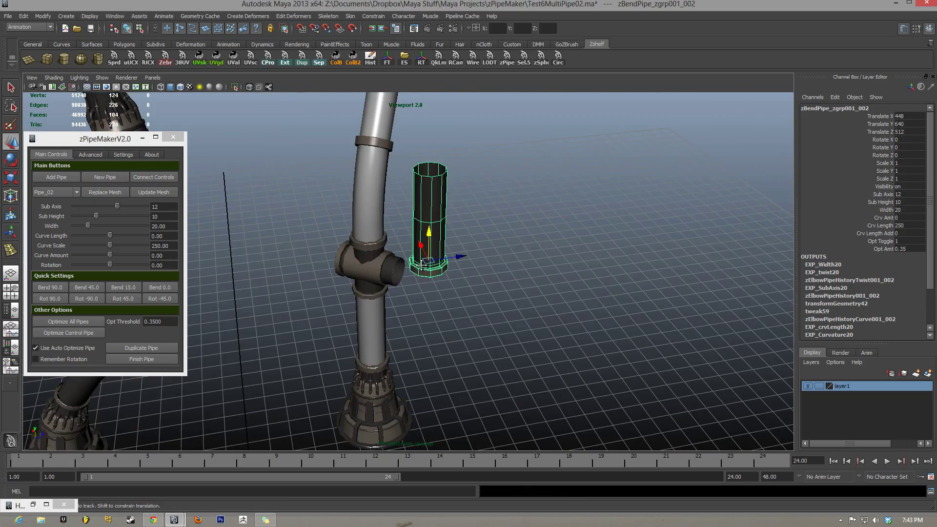
drag(436, 251, 426, 290)
key(e)
key(w)
click(465, 248)
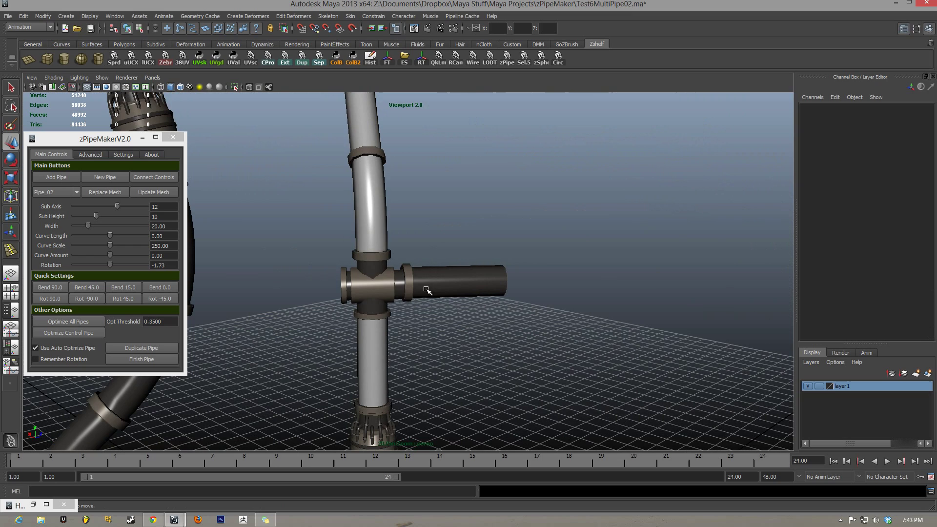
- Parent-constrain the side pipe's group to the intersection segment's group, and set the intersection segment's Rotation to about -99
click(377, 285)
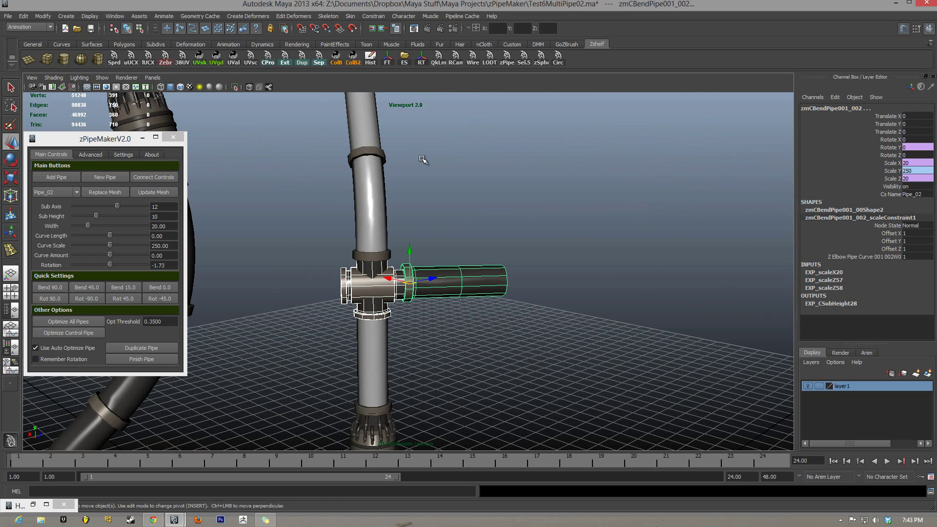
key(Up)
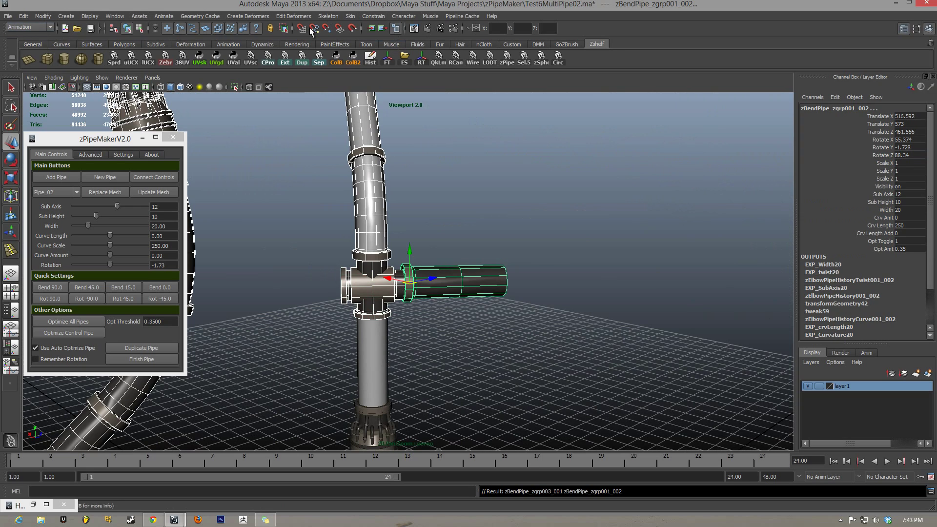
click(17, 27)
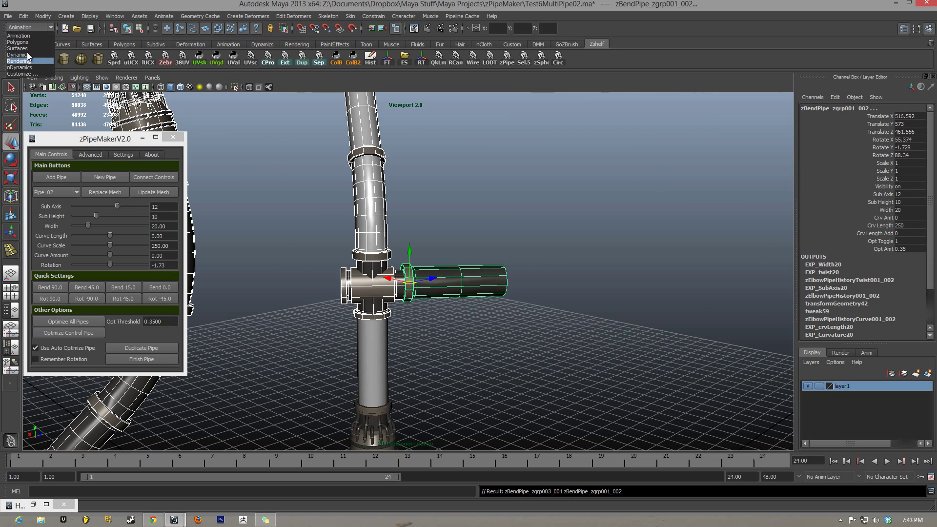
click(29, 36)
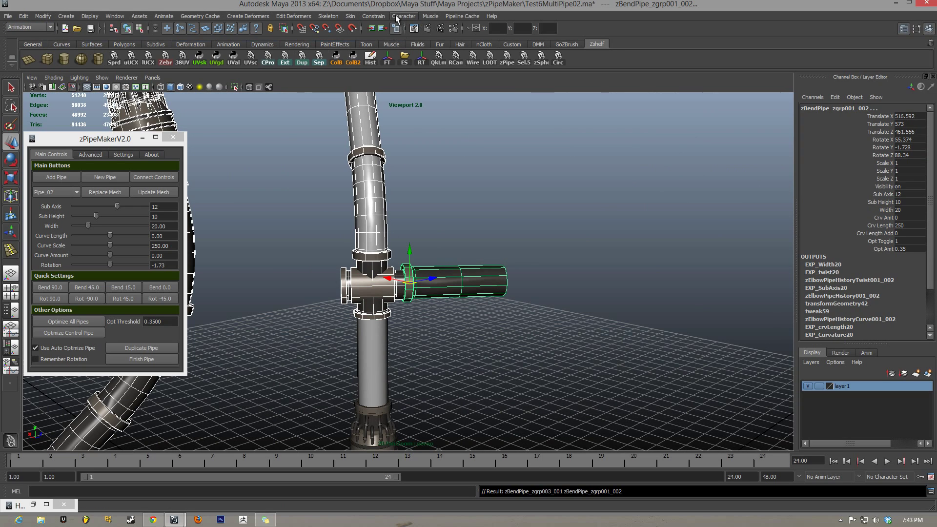
click(378, 16)
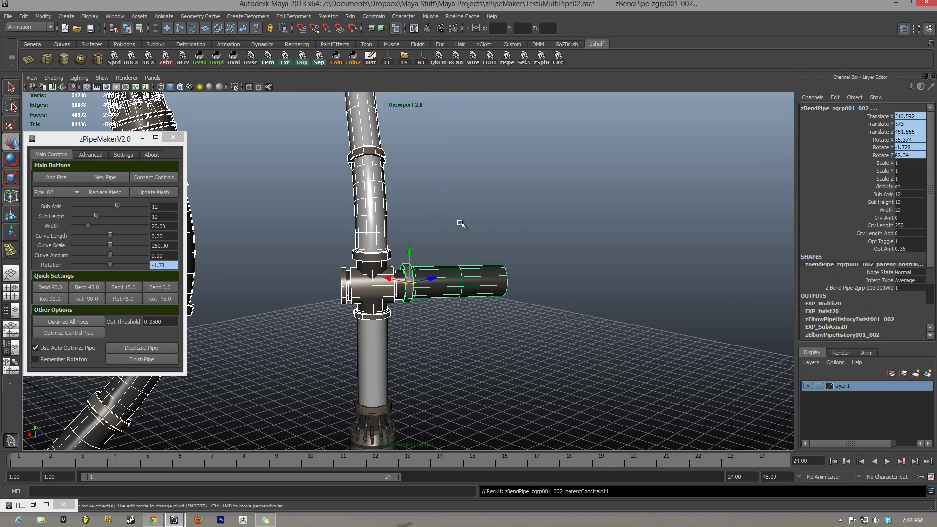
click(151, 176)
drag(110, 264, 102, 268)
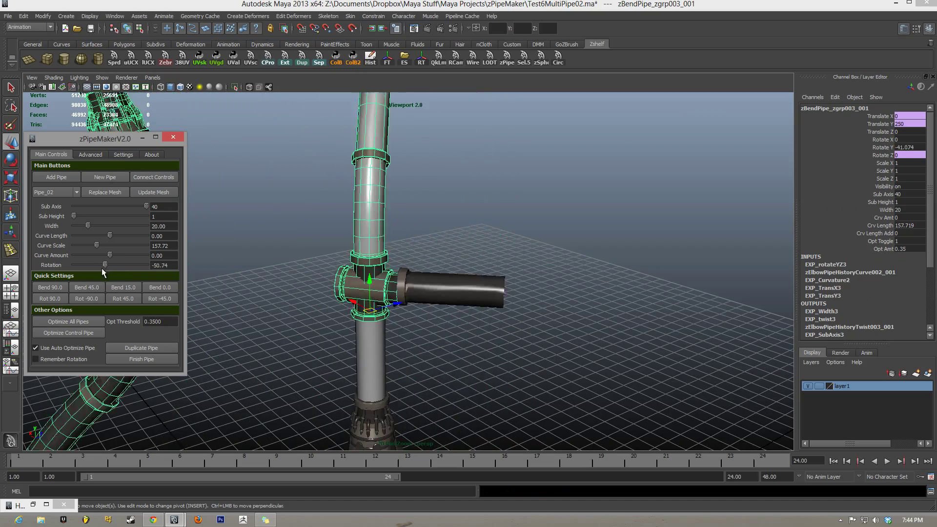
- Extend the side branch with more Pipe_02 segments, giving the end ones a Curve Amount of 161.88 and the last a Rotation of 142.55
click(153, 177)
click(54, 174)
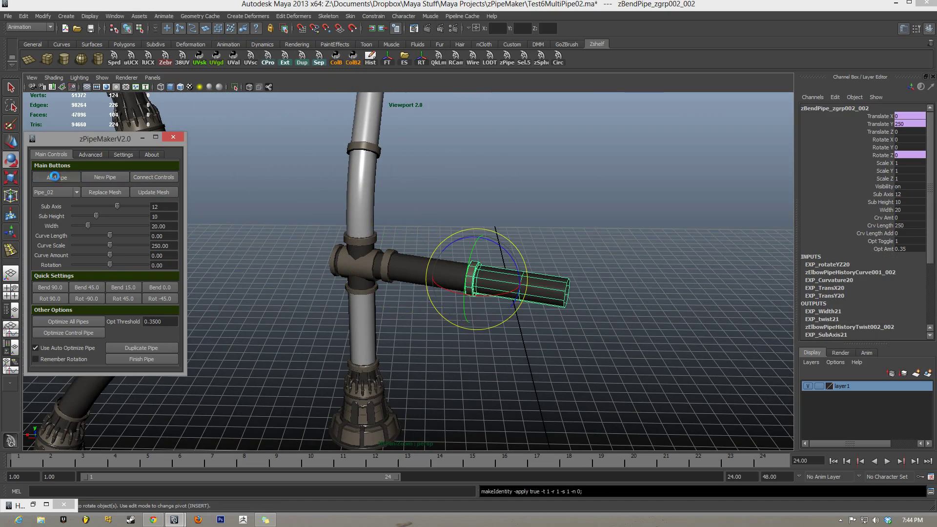
mouse_move(110, 255)
mouse_down()
mouse_move(99, 254)
mouse_move(126, 255)
mouse_up()
alt+drag(420, 266, 293, 253)
click(57, 177)
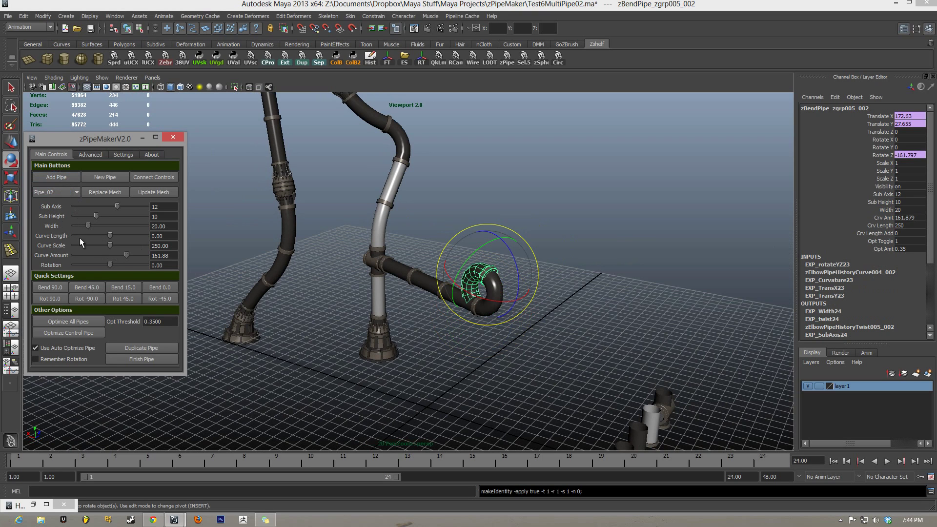
drag(121, 265, 134, 265)
- Connect the controls to the intersection segment and set its Rotation to about 7.25 to swing the constrained side branch
click(290, 230)
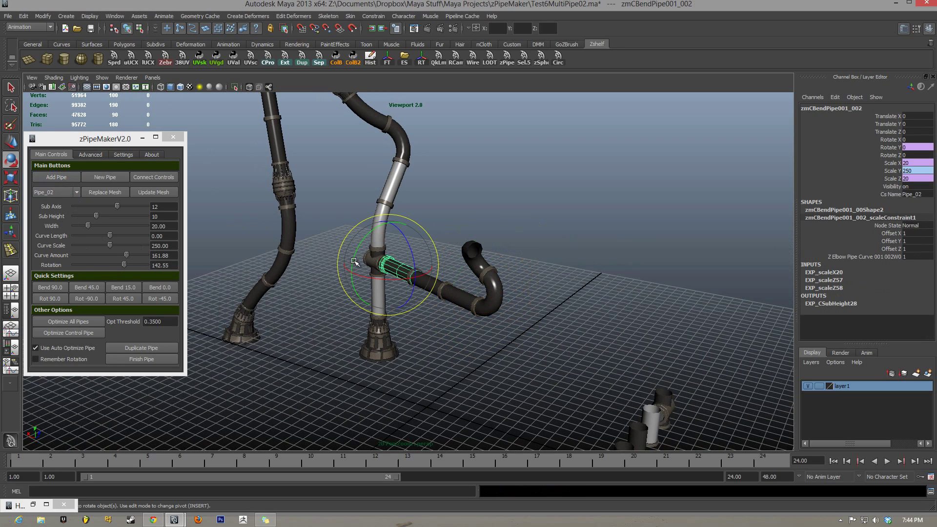
click(336, 242)
click(376, 266)
click(153, 177)
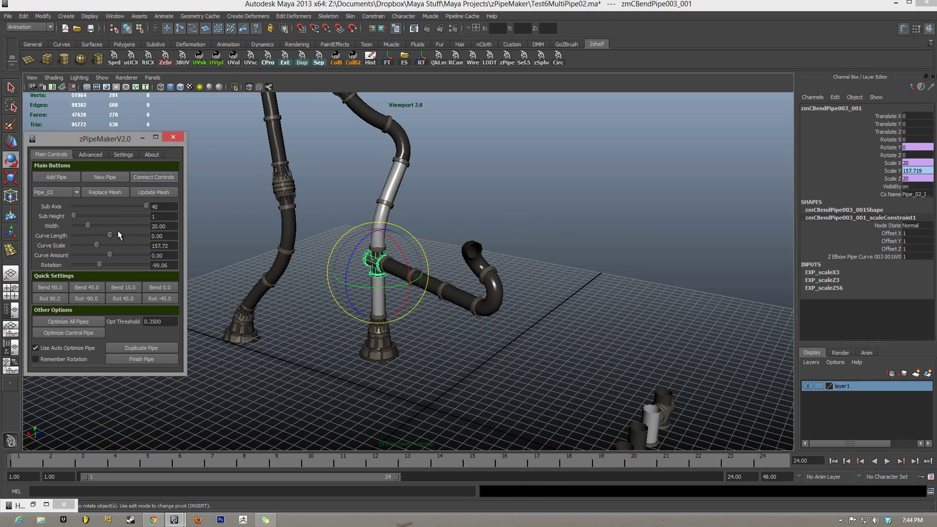
drag(98, 263, 111, 269)
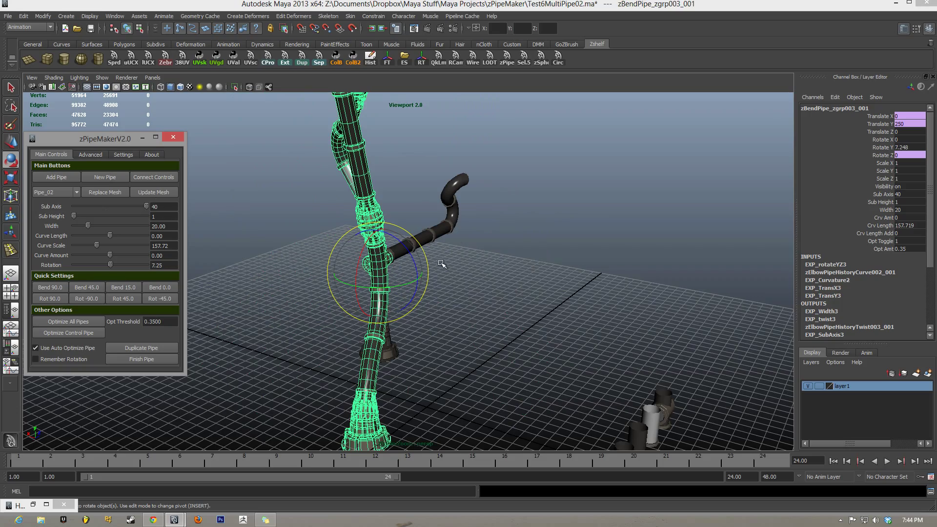
- Select the side branch's top group and move it closer to the intersection segment's outlet, at Translate X 571.731 and Translate Z 482.55
alt+drag(441, 263, 429, 283)
click(429, 283)
scroll(431, 291, up, 5)
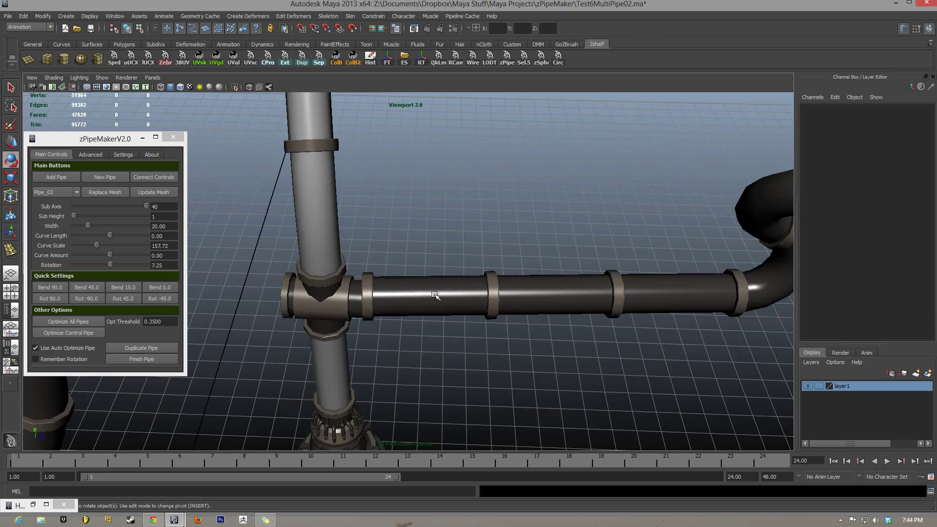
click(434, 294)
scroll(454, 294, down, 3)
key(Up)
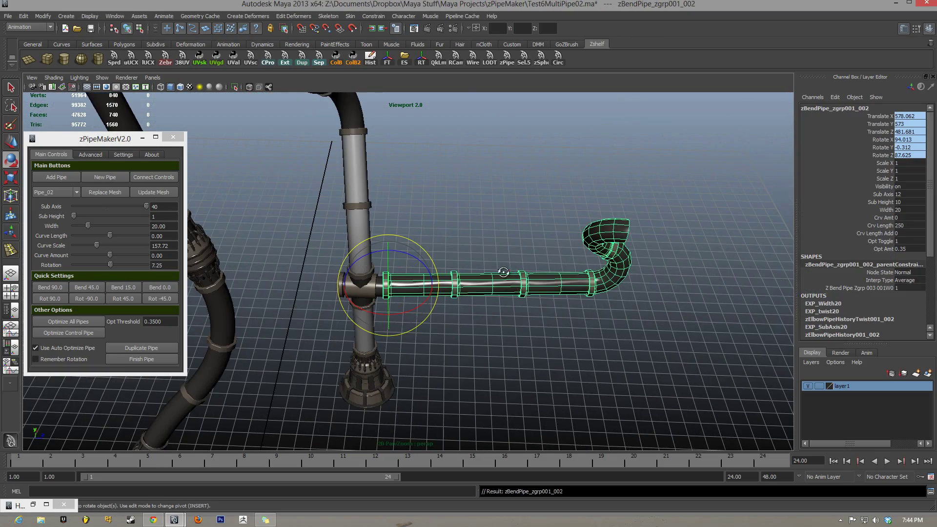
alt+drag(503, 271, 395, 247)
key(w)
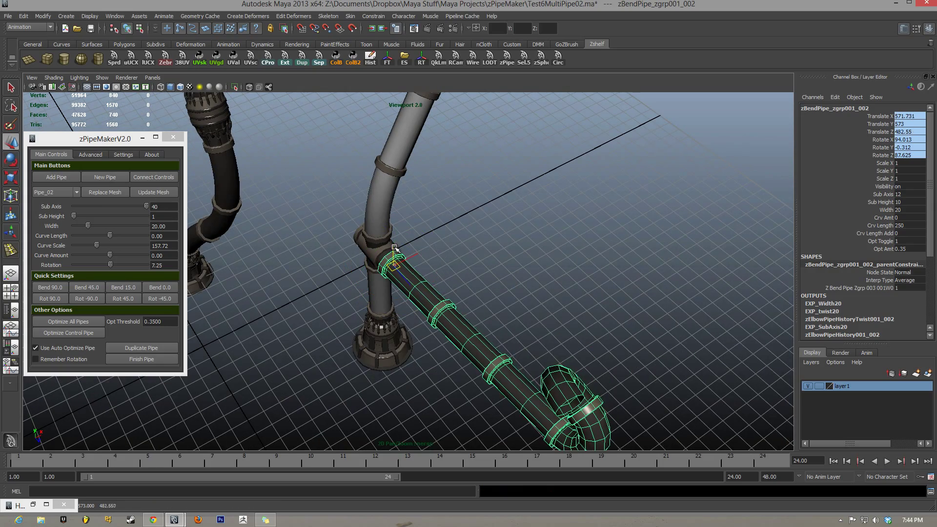
click(480, 235)
- Extend the main pipe beyond its flared base at the far end from the side branch with added pipe segments
alt+drag(480, 234, 434, 229)
scroll(493, 230, down, 5)
scroll(493, 230, up, 3)
scroll(412, 263, up, 3)
scroll(415, 260, down, 4)
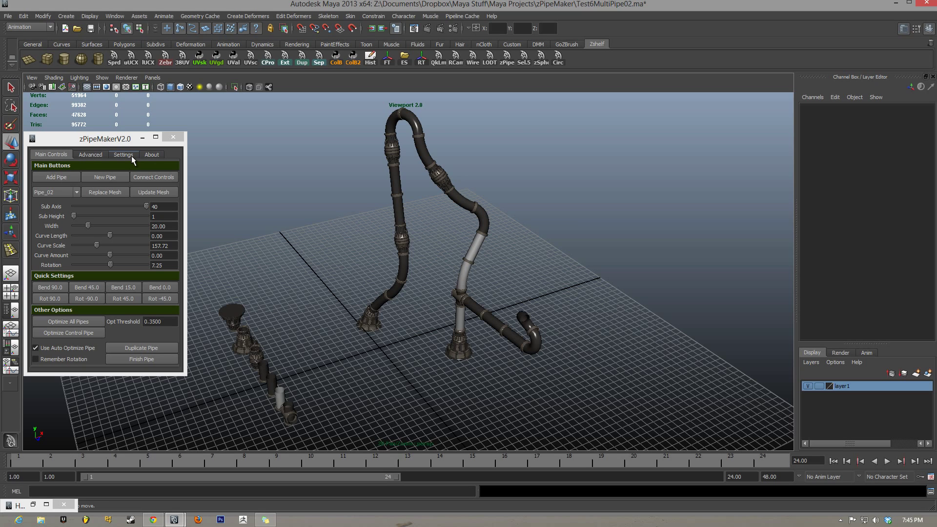
scroll(418, 309, up, 5)
alt+drag(418, 309, 452, 261)
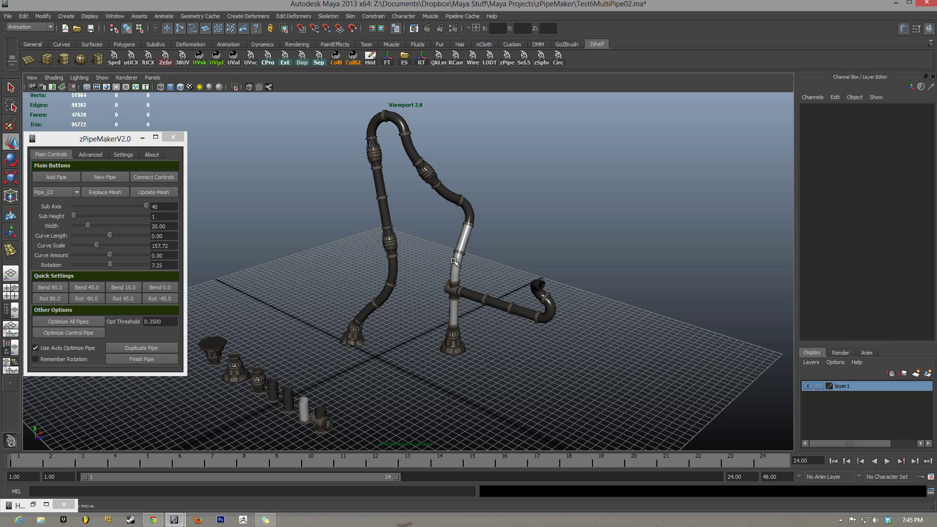
click(49, 178)
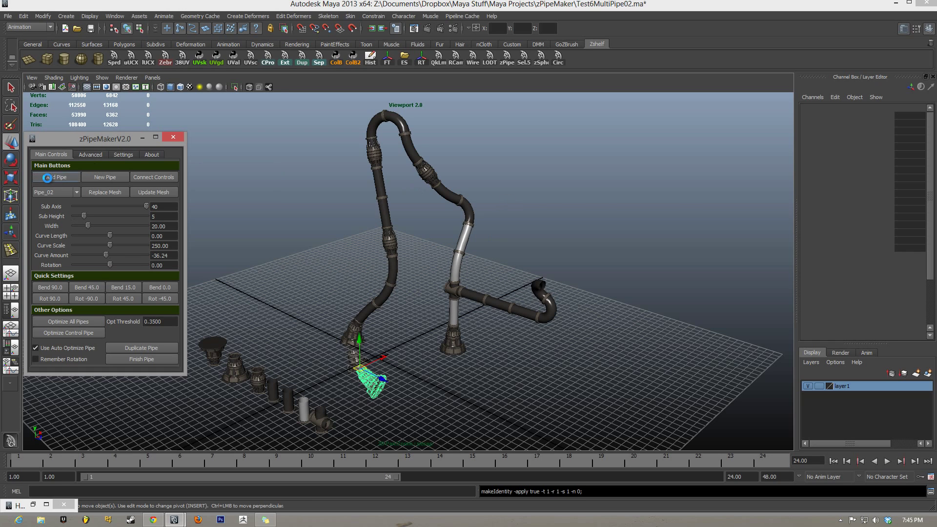